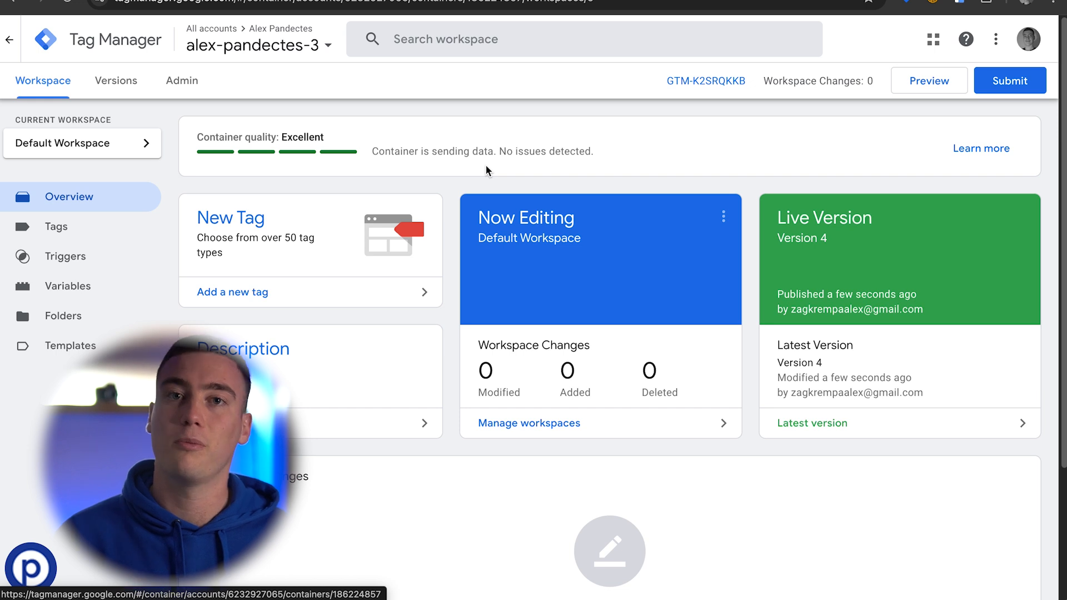
# Create a new user-defined variable in the container and name it Functionality
pyautogui.click(82, 295)
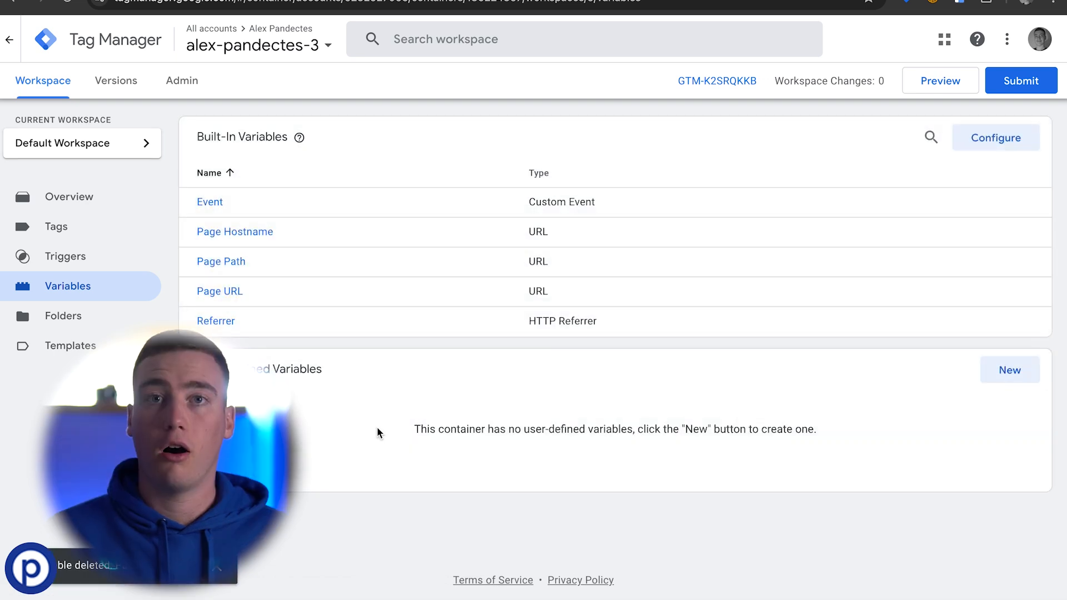
pyautogui.doubleClick(308, 368)
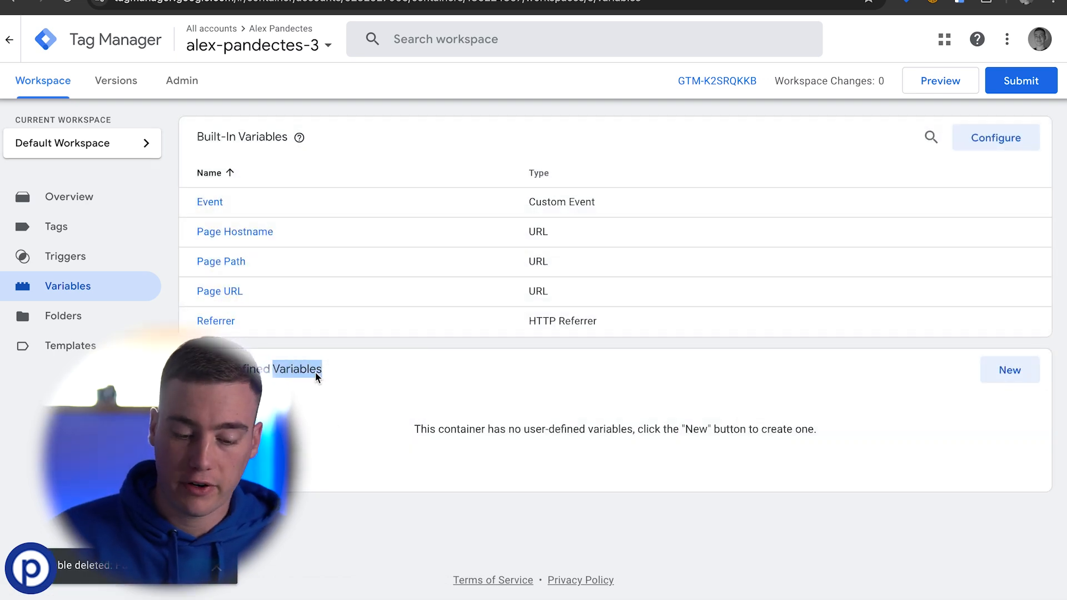
pyautogui.click(897, 432)
pyautogui.click(1012, 371)
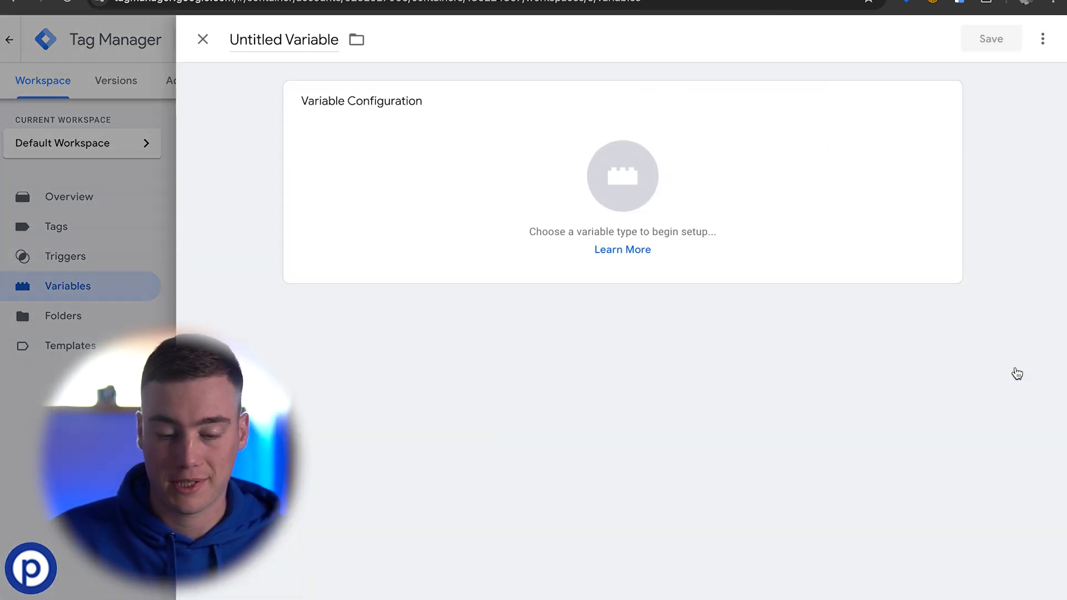
pyautogui.click(293, 34)
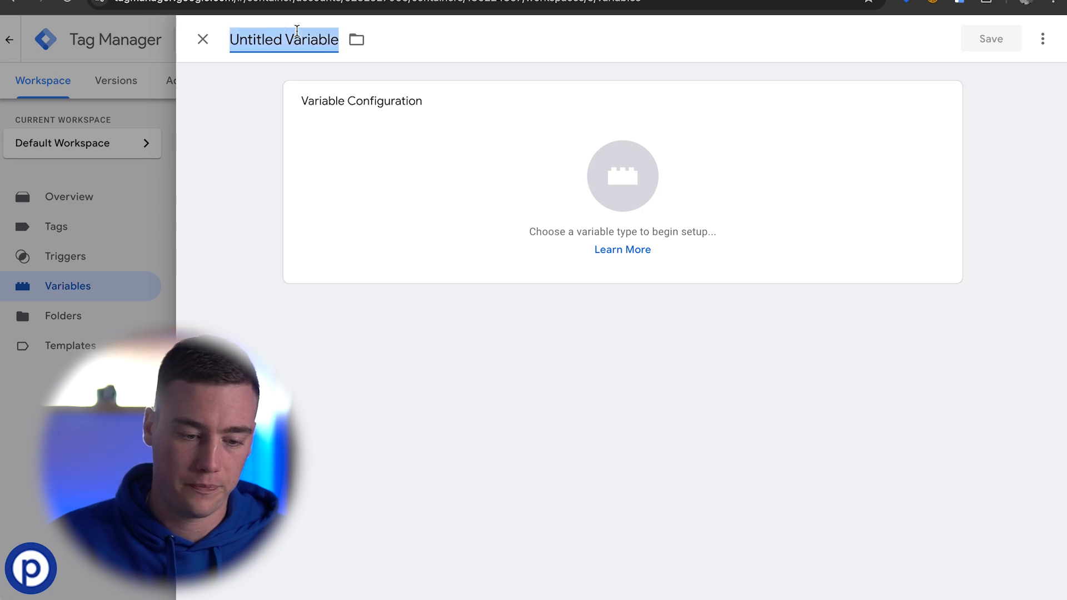
pyautogui.write('Functionality')
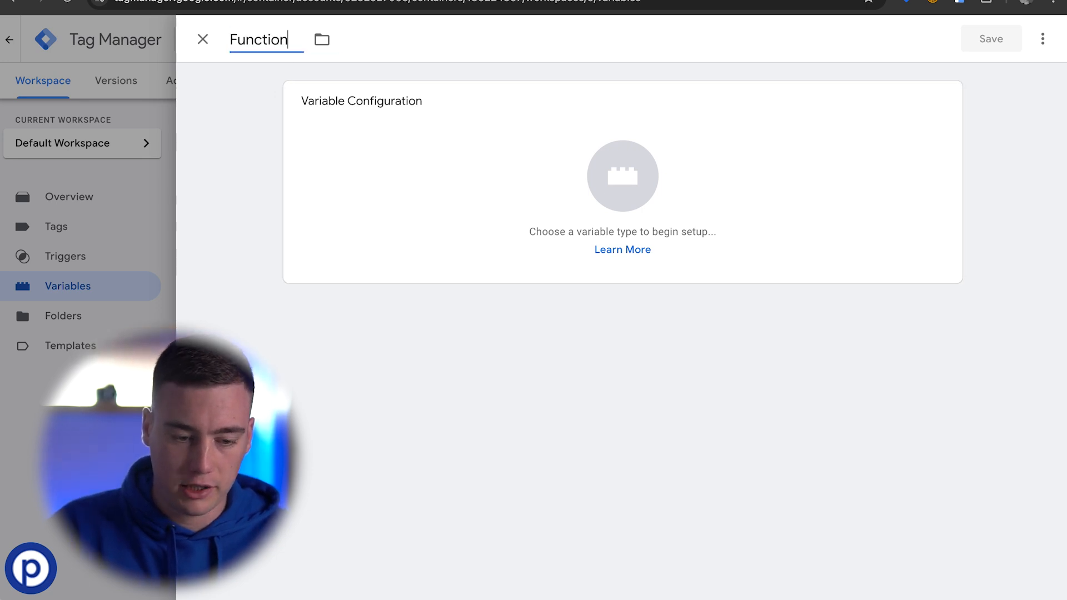
# Configure the Functionality variable as a Data Layer Variable with the name pandectes_categories.C0001 and save it
pyautogui.click(476, 125)
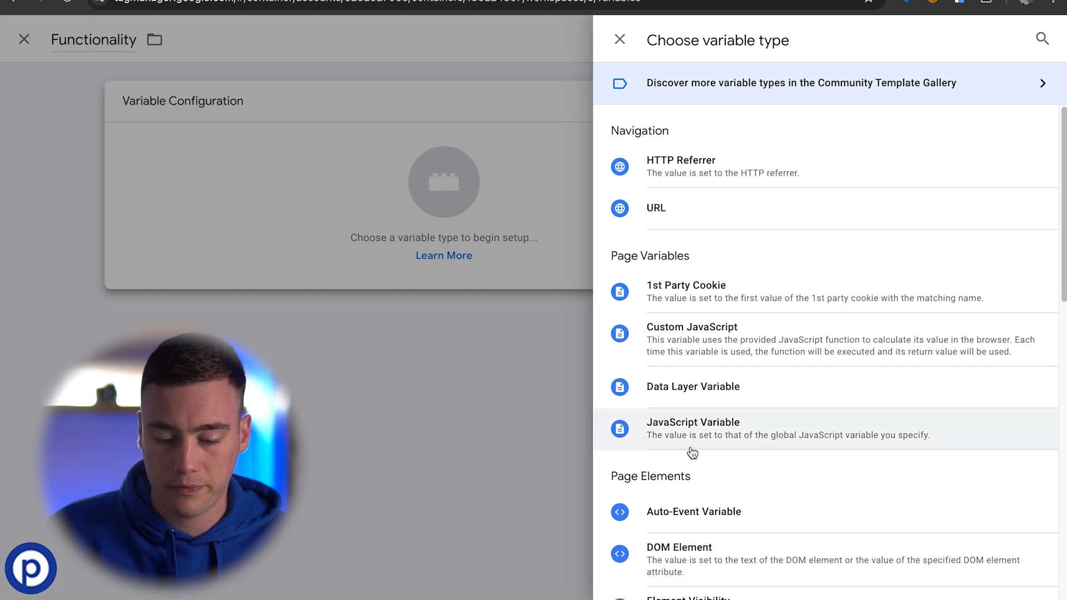
pyautogui.click(699, 389)
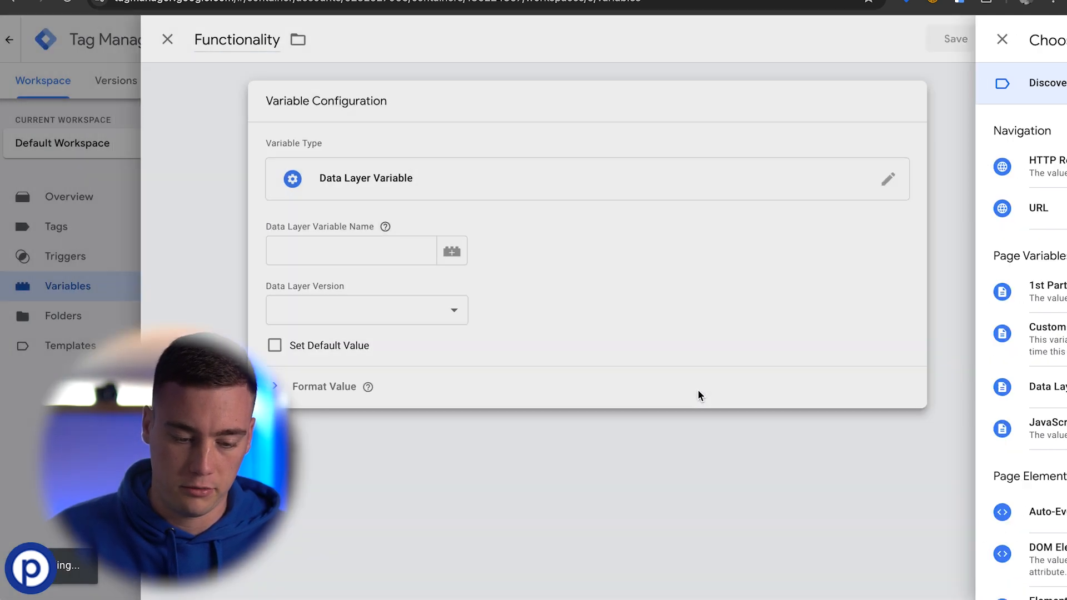
pyautogui.click(323, 253)
pyautogui.write('pandectes_categories.C0001')
pyautogui.moveTo(312, 253); pyautogui.dragTo(457, 245)
pyautogui.click(416, 253)
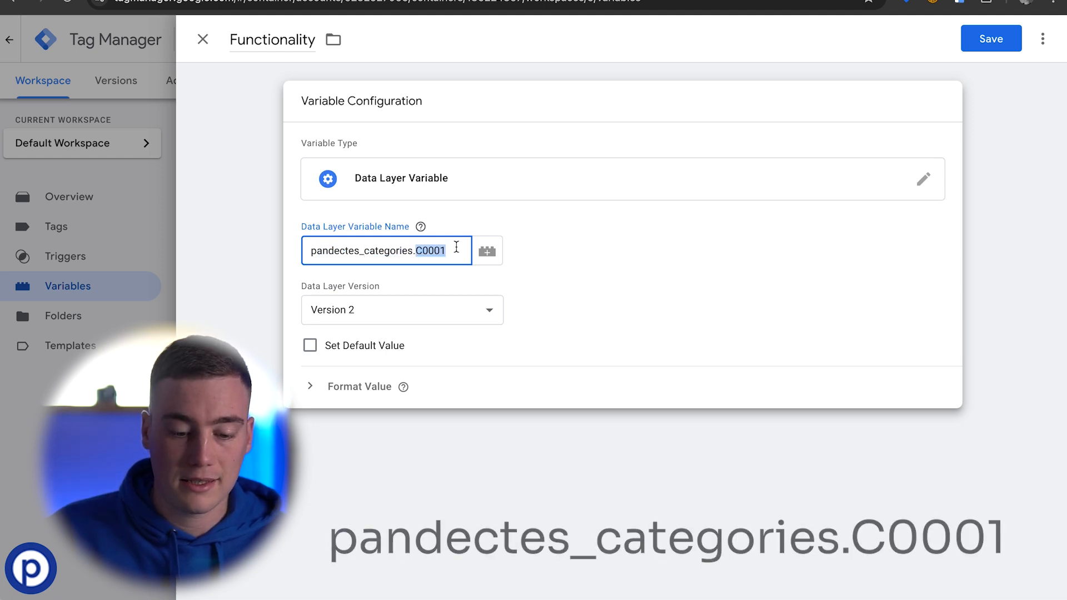
pyautogui.click(535, 252)
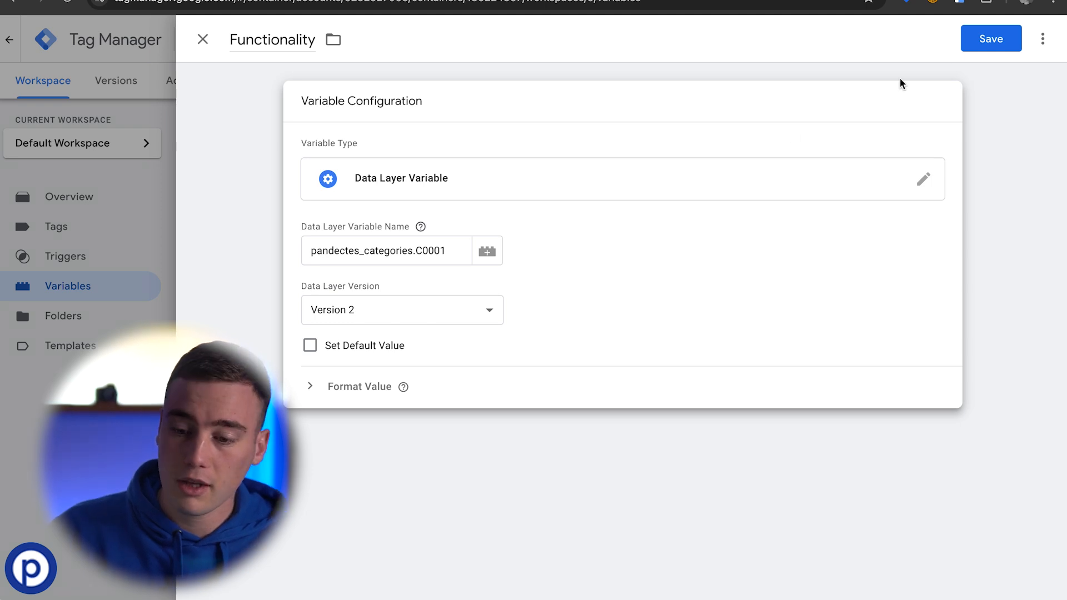
pyautogui.click(974, 35)
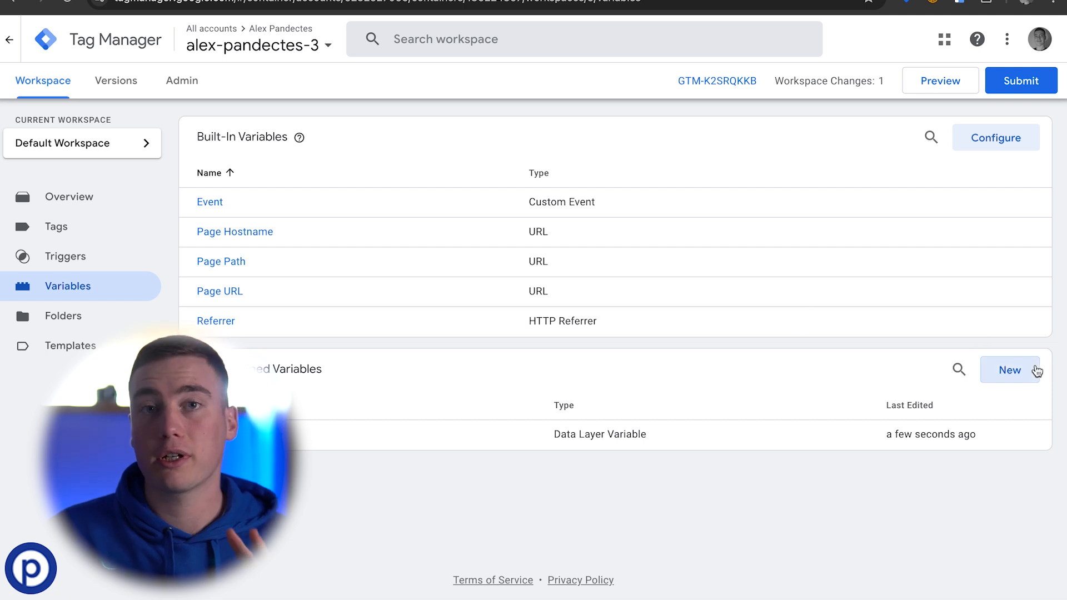
# Create another user-defined variable and name it Performance
pyautogui.click(1010, 369)
pyautogui.click(311, 38)
pyautogui.write('Perfen')
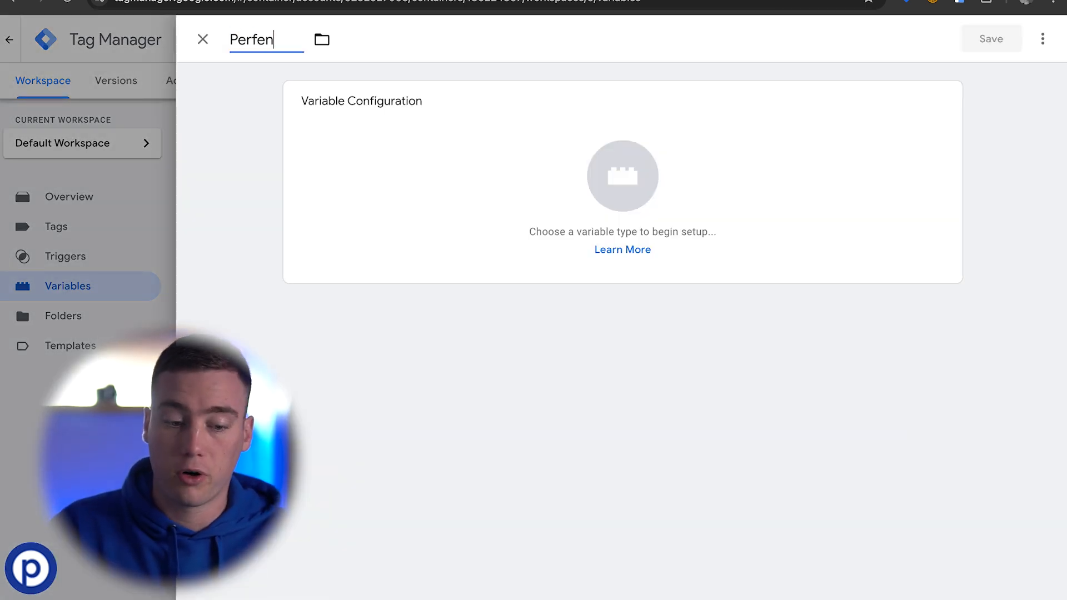
pyautogui.press('BackSpace')
pyautogui.press('BackSpace')
pyautogui.write('ormance')
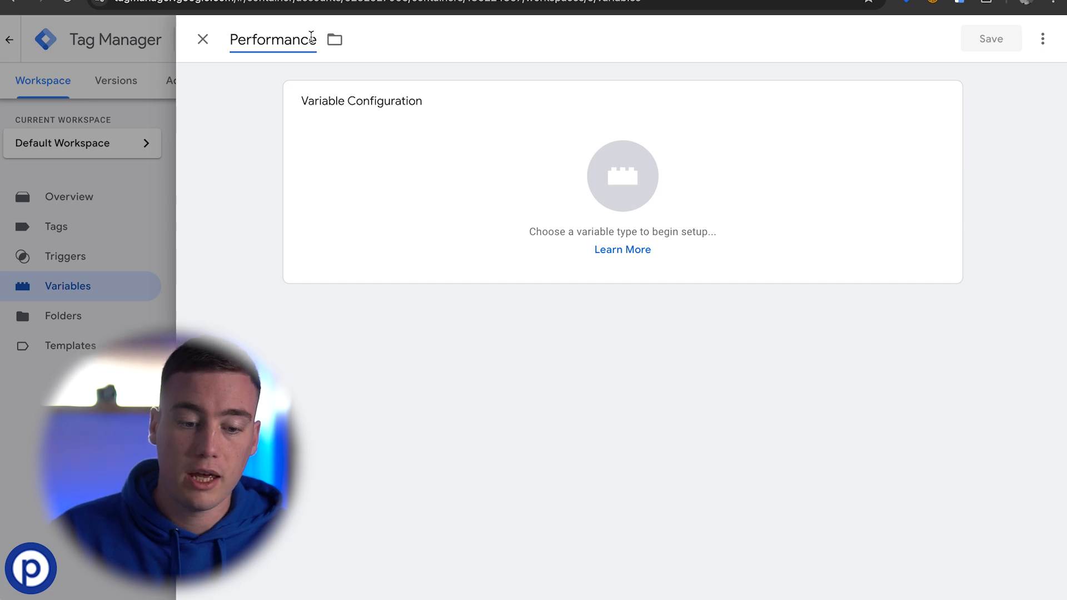
# Make the Performance variable a Data Layer Variable with the name pandectes_categories.C0002 and save it
pyautogui.click(598, 194)
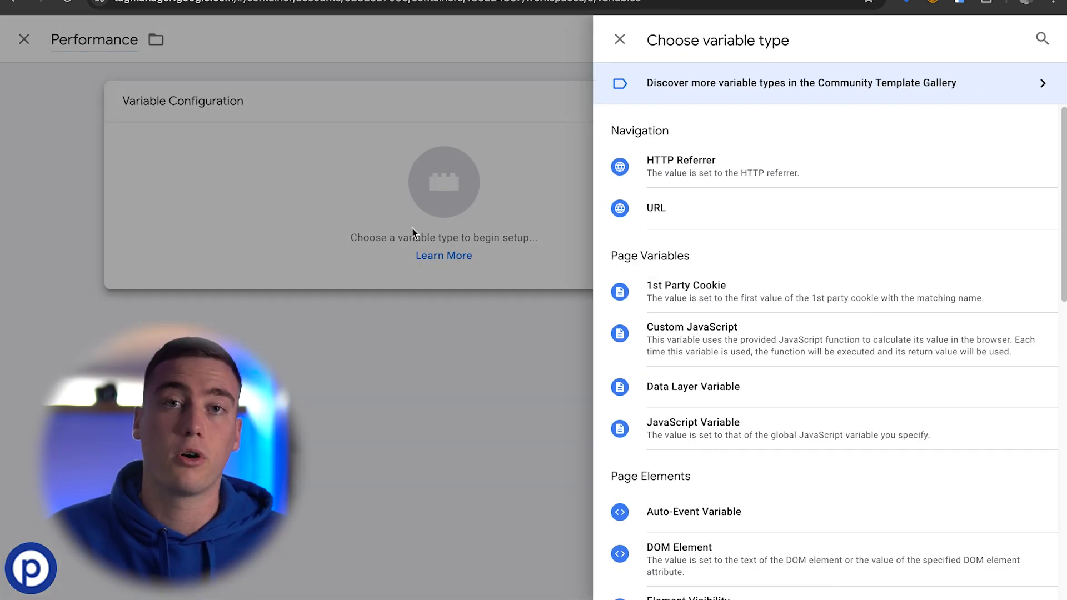
pyautogui.click(671, 395)
pyautogui.write('pandectes_categories.C000')
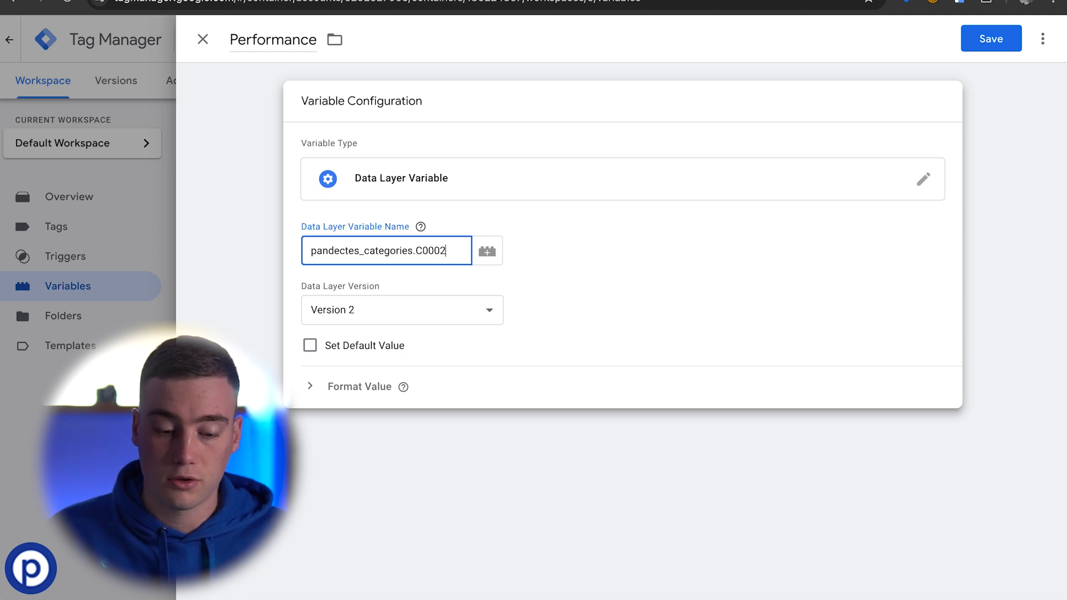
pyautogui.click(969, 48)
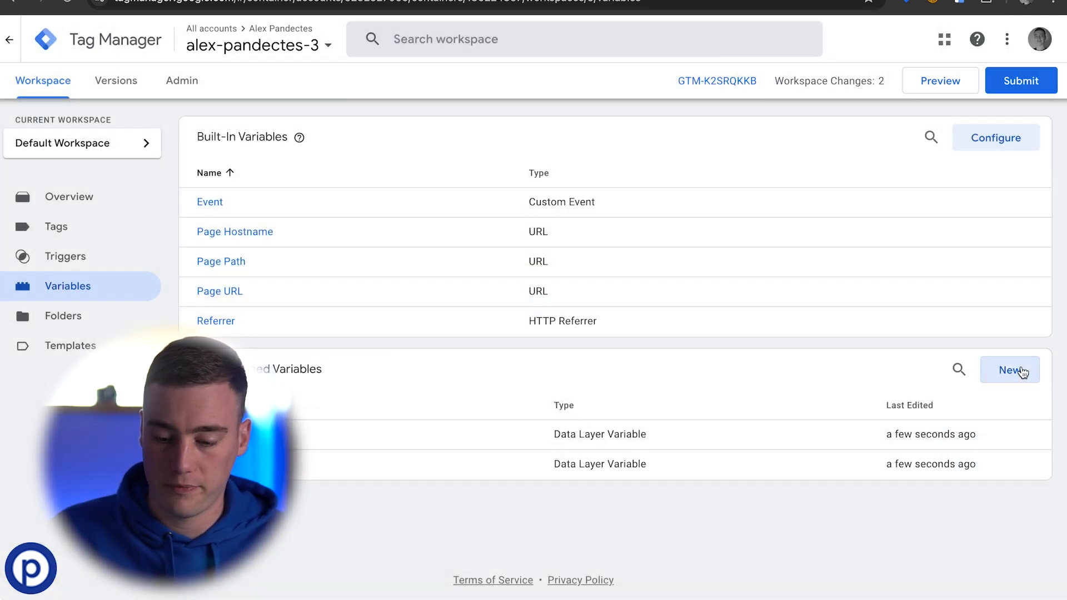
# Create a third user-defined variable and name it Targeting
pyautogui.click(1011, 369)
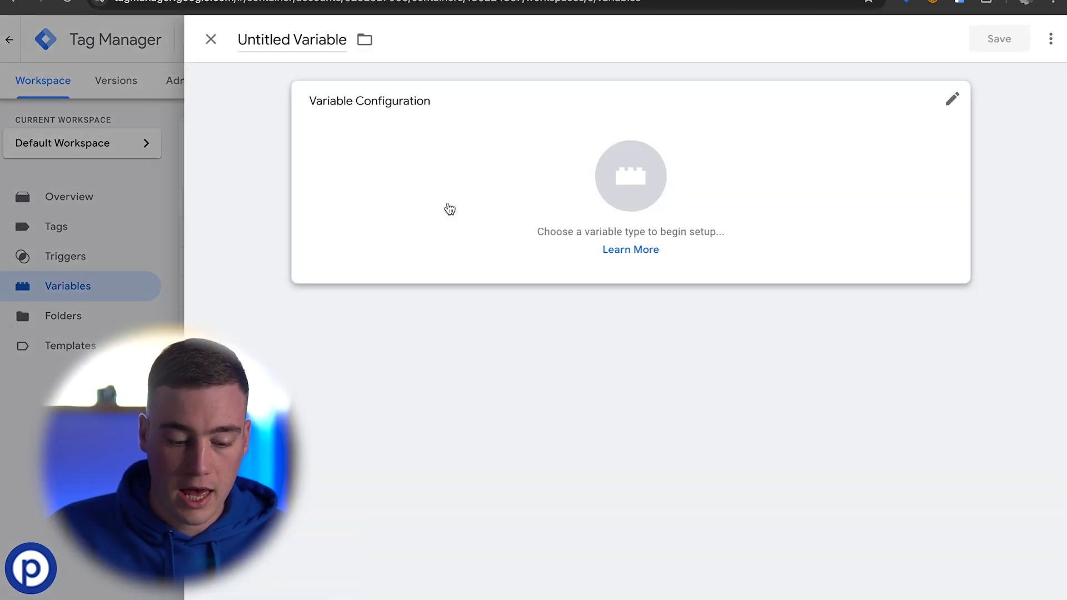
pyautogui.click(251, 47)
pyautogui.write('Targeting')
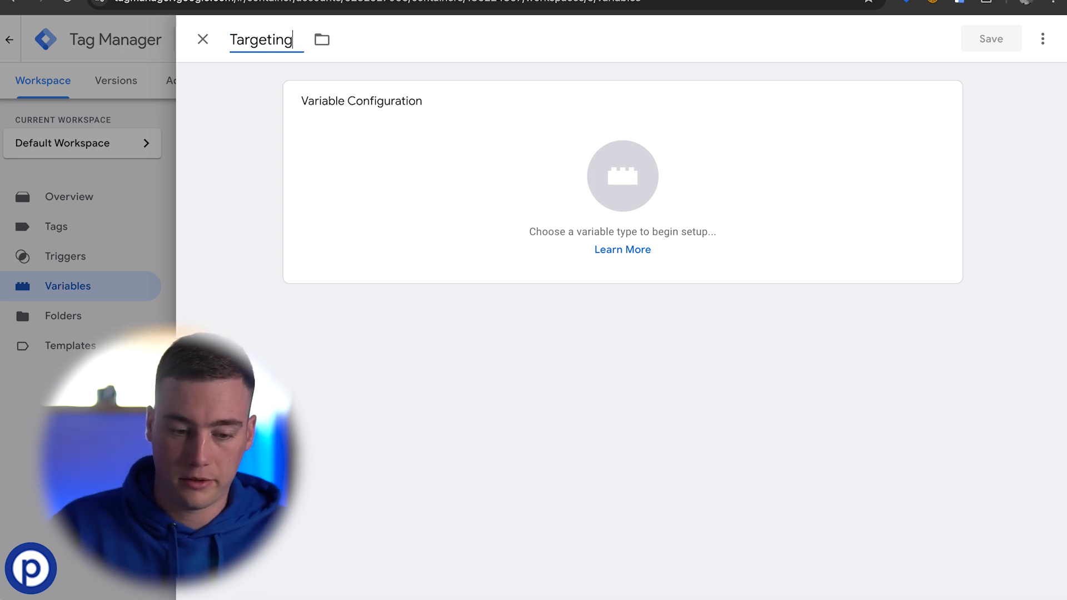
# Set up the Targeting variable as a Data Layer Variable with the name pandectes_categories.C0003 and save it
pyautogui.click(595, 181)
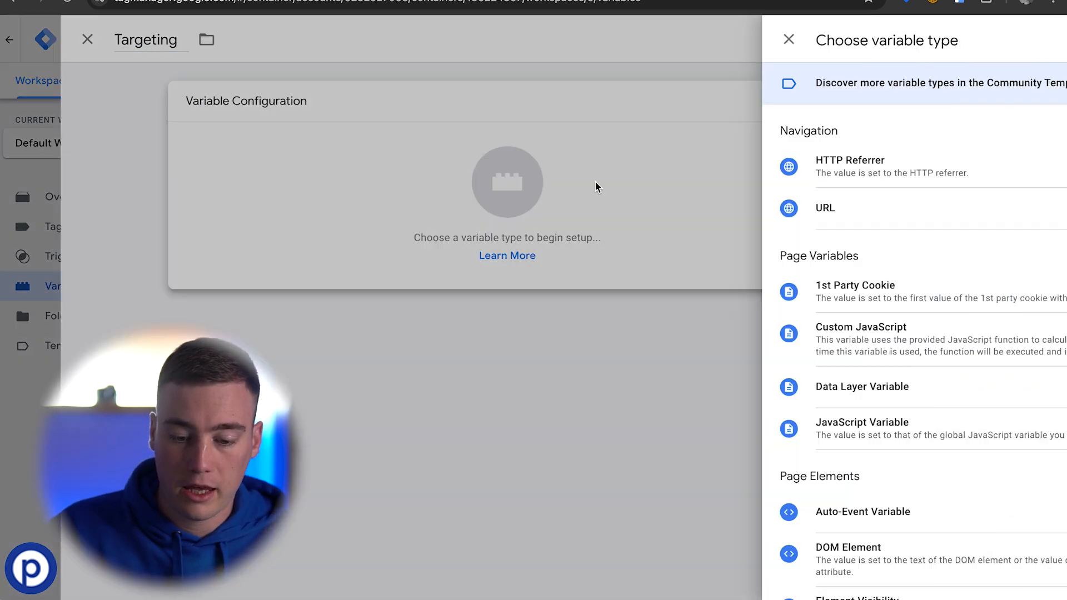
pyautogui.click(691, 386)
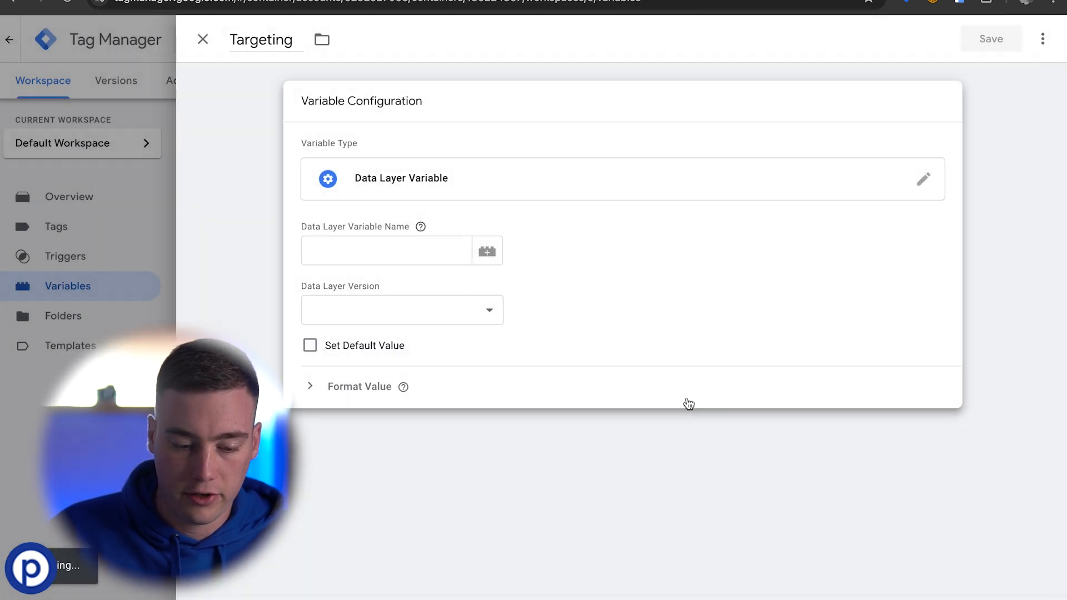
pyautogui.click(428, 251)
pyautogui.write('pandectes_categories.C0001')
pyautogui.press('BackSpace')
pyautogui.write('3')
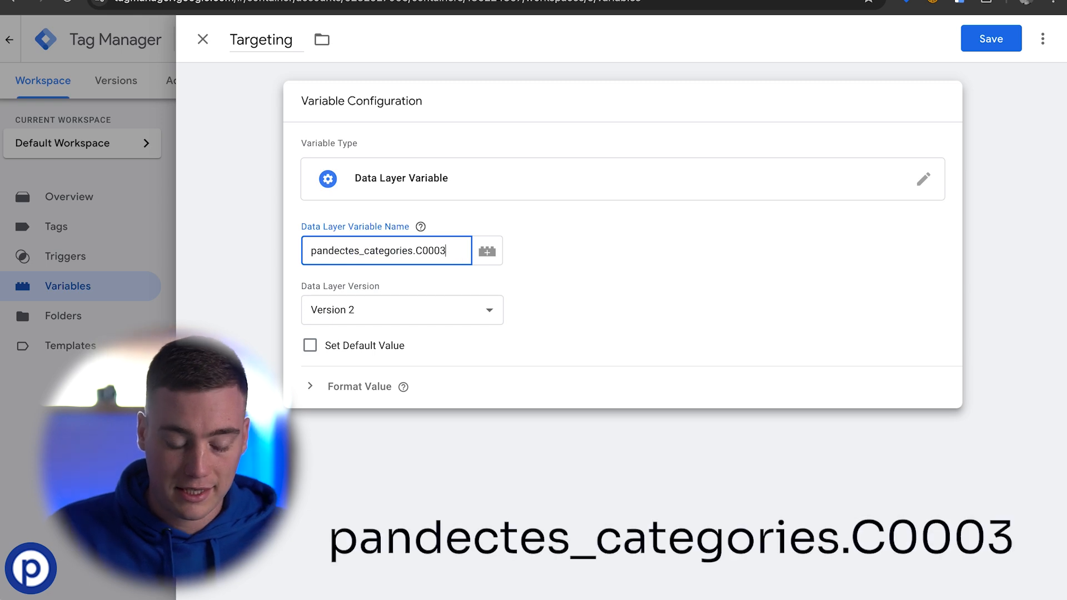
pyautogui.click(593, 271)
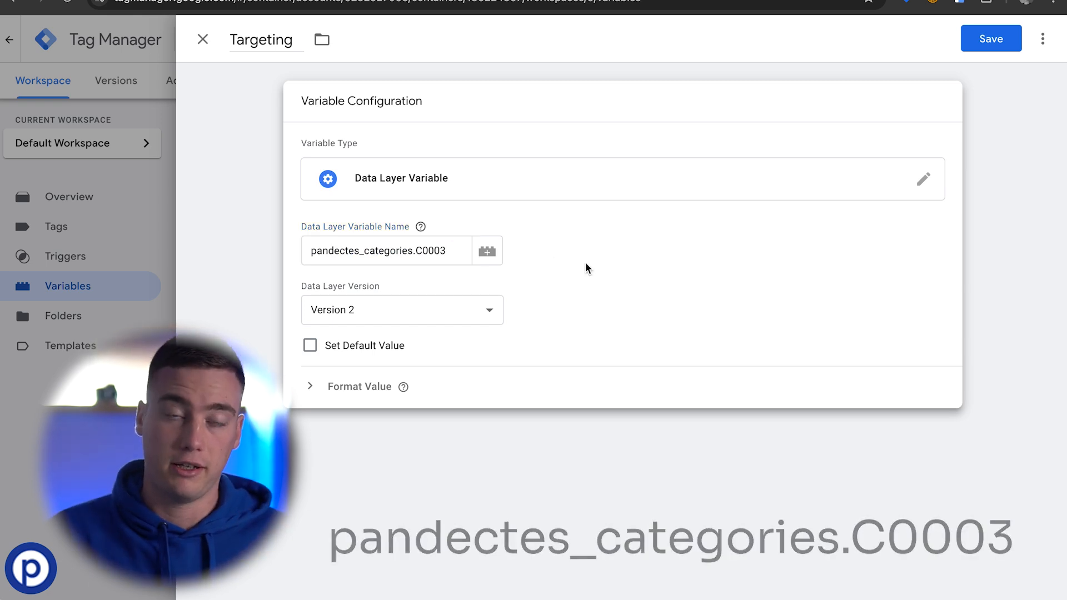
pyautogui.click(979, 48)
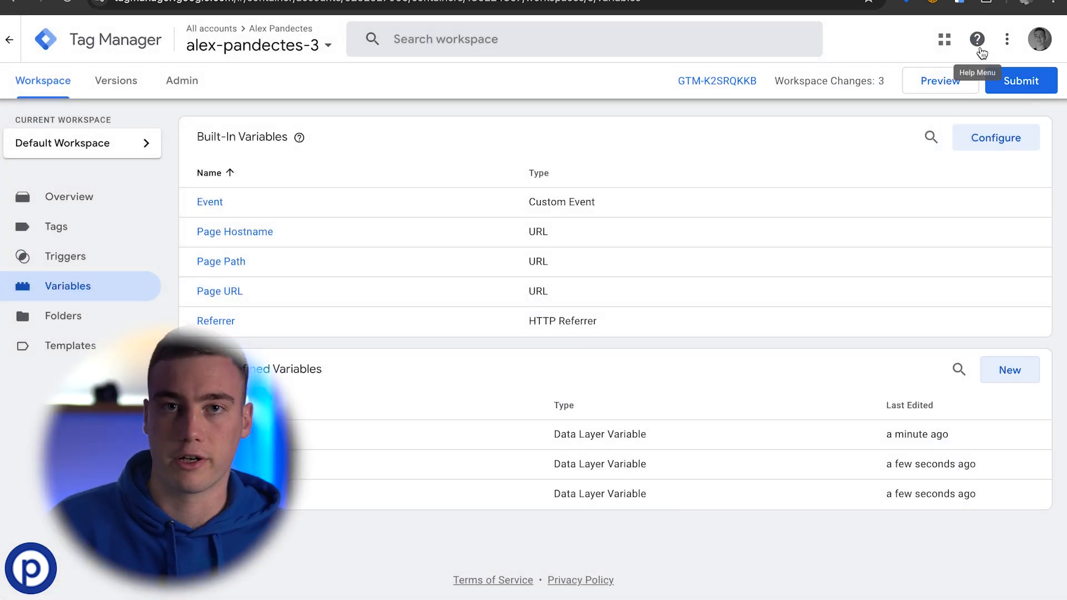
# Create a new trigger in the container and name it Functionality
pyautogui.click(54, 267)
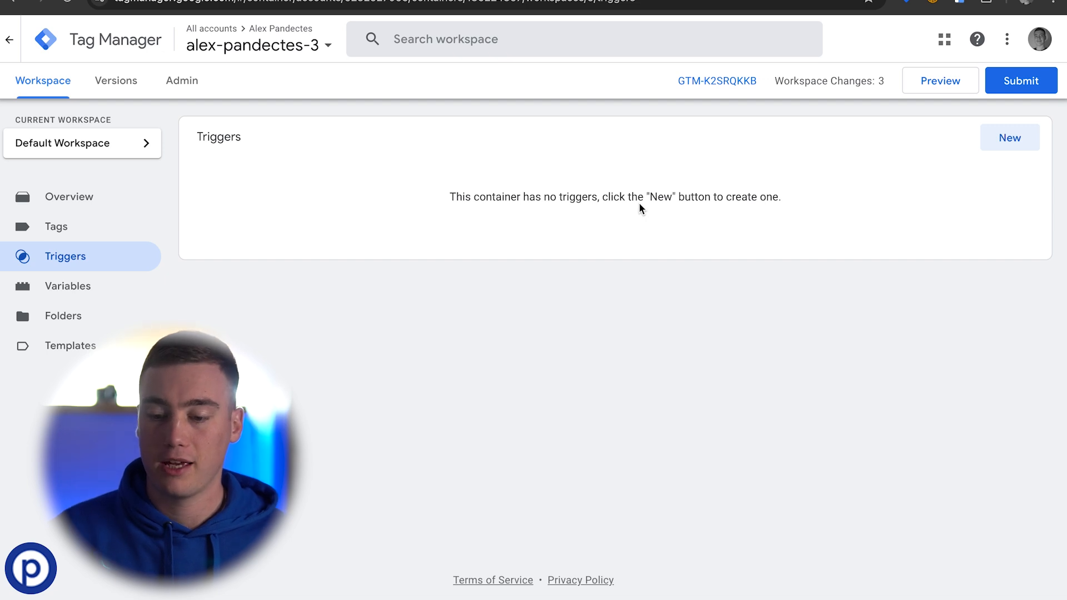
pyautogui.click(1010, 139)
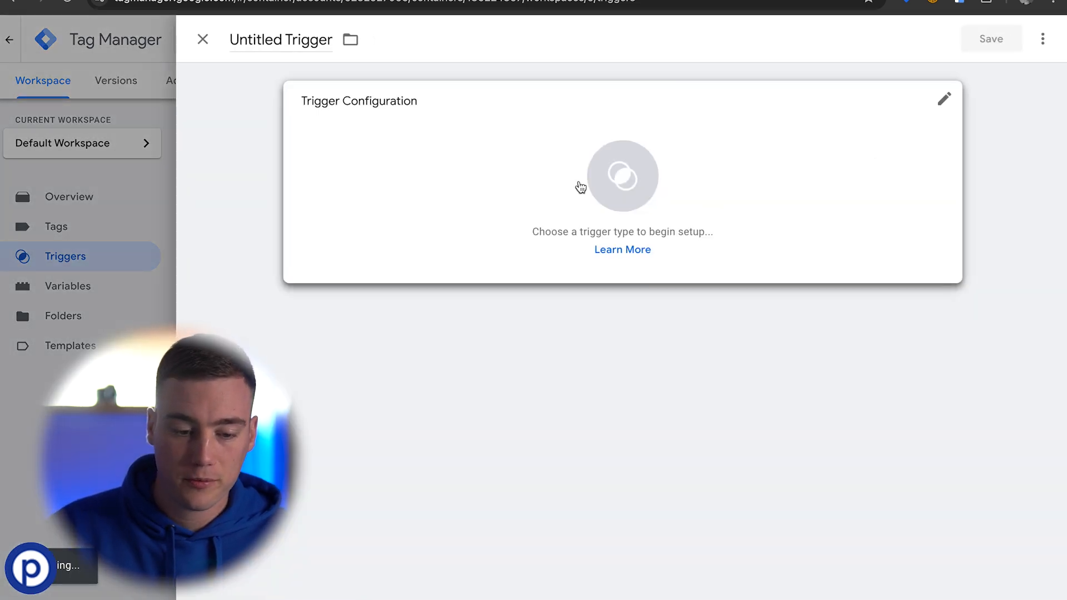
pyautogui.click(260, 37)
pyautogui.write('Functionality')
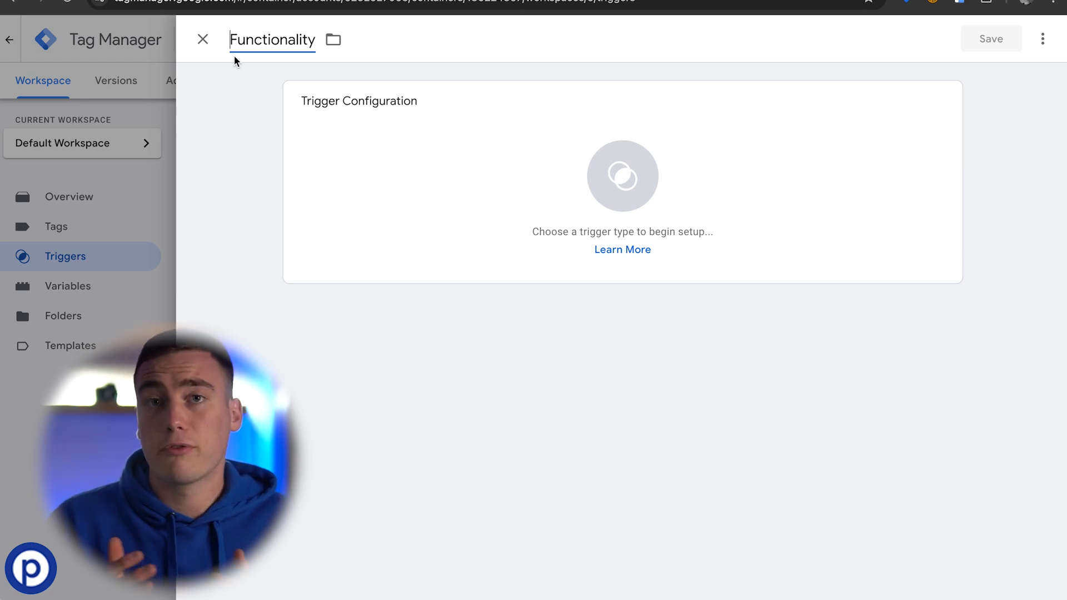
pyautogui.write('Consent')
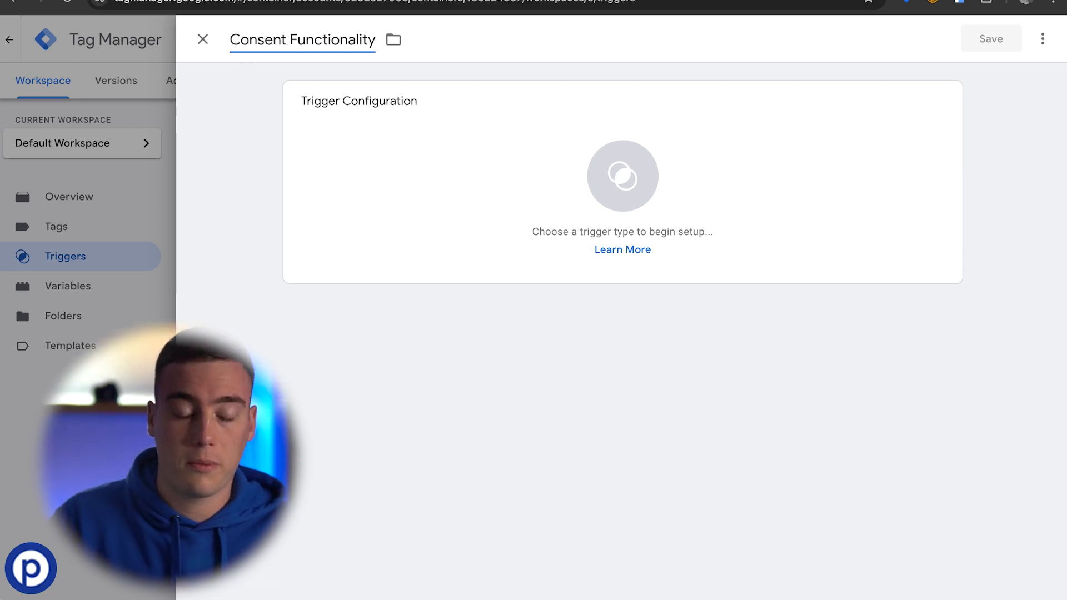
pyautogui.hotkey('ctrl', 'z')
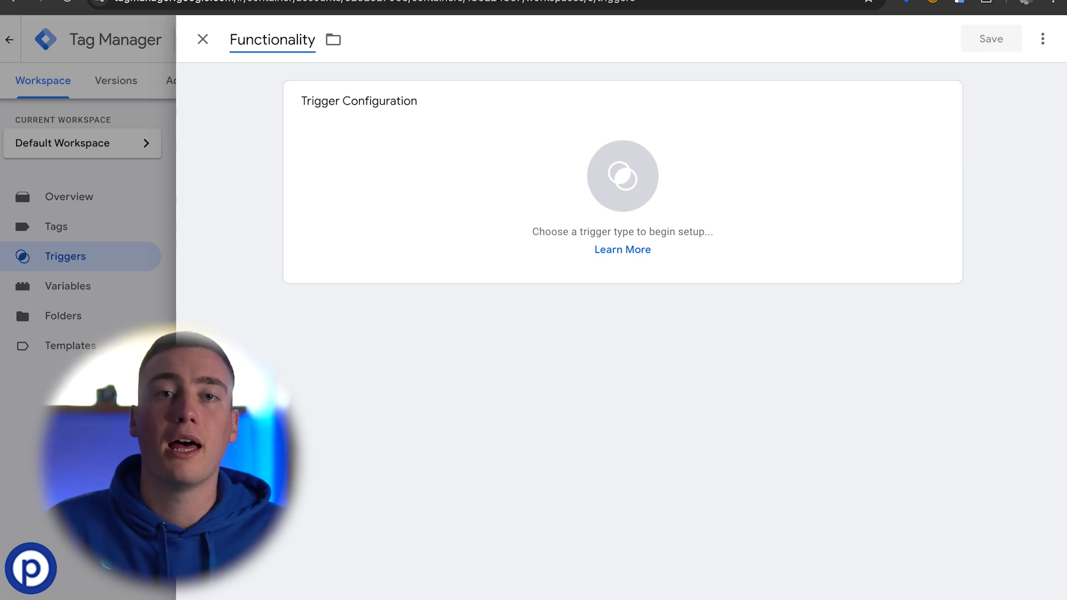
# Set the Functionality trigger's type to Custom Event with the event name Pandectes_Consent_Update
pyautogui.click(505, 216)
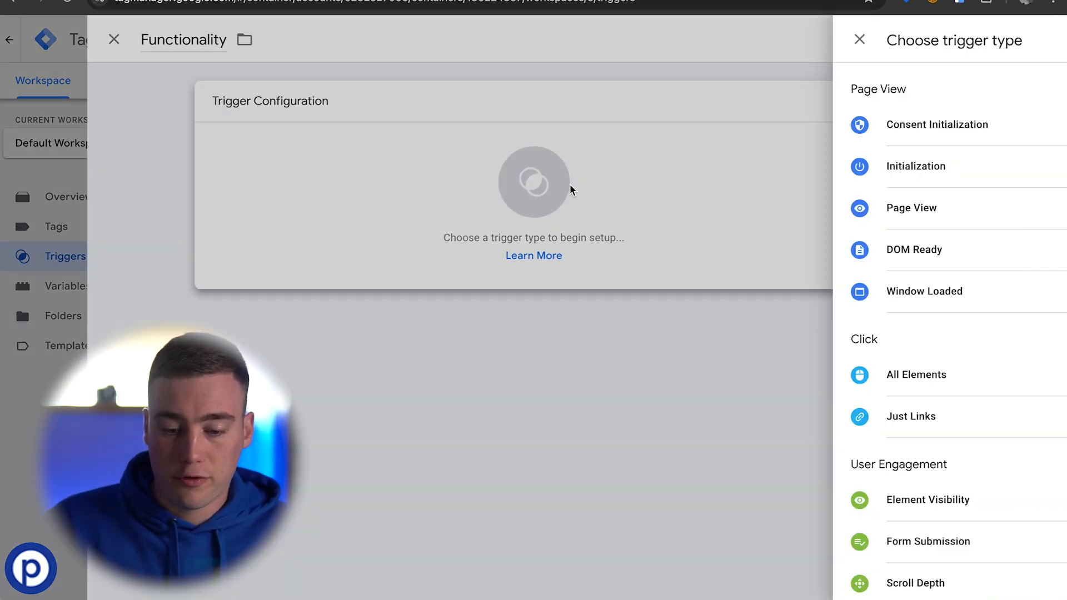
pyautogui.scroll(-5, 694, 223)
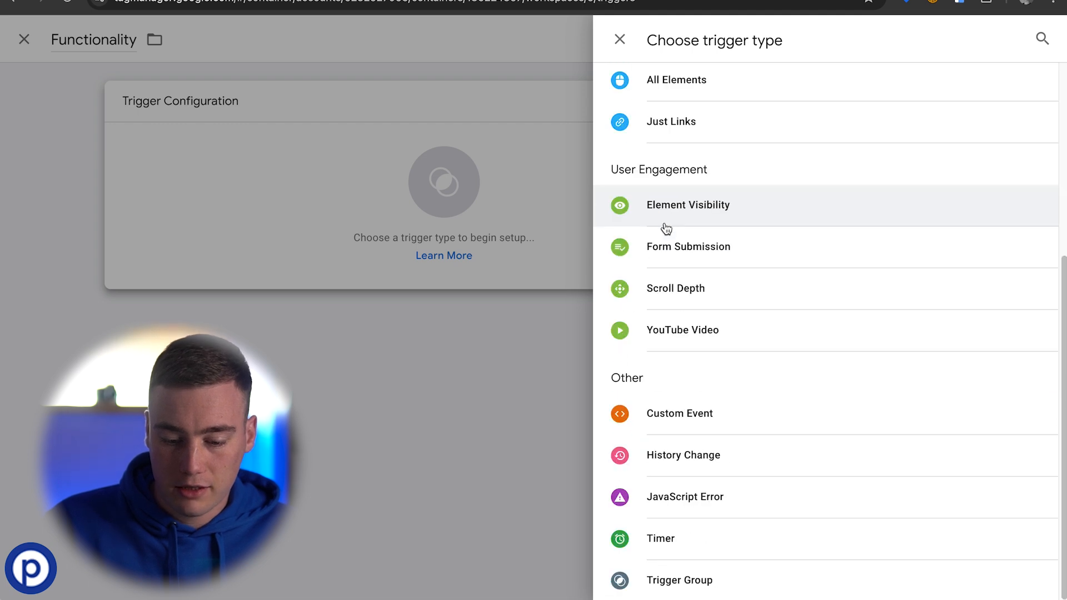
pyautogui.click(696, 411)
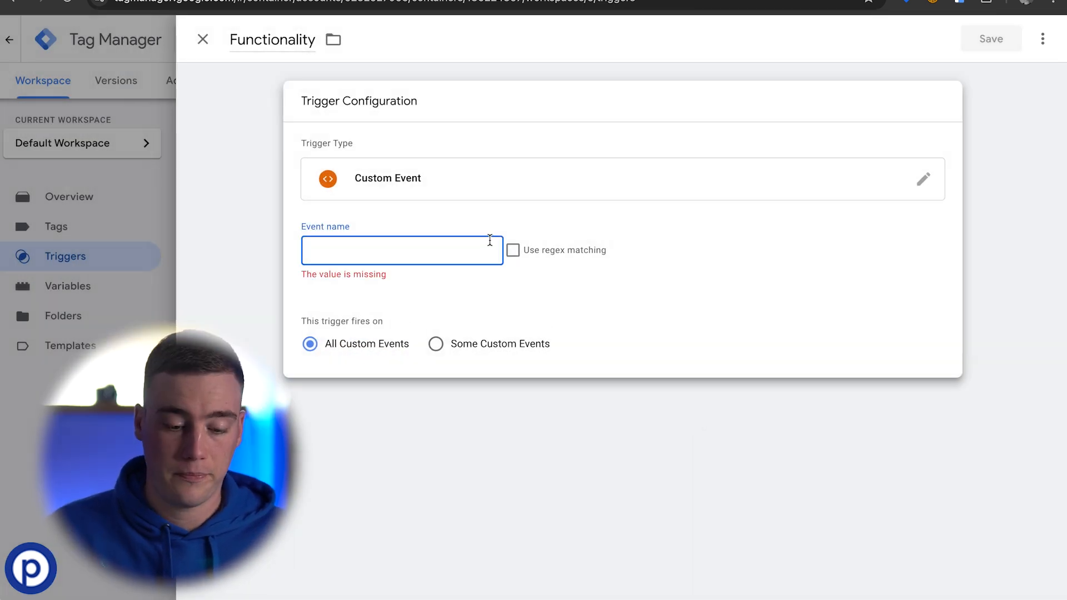
pyautogui.write('Pandectes_Consent_Update')
pyautogui.moveTo(312, 251); pyautogui.dragTo(357, 251)
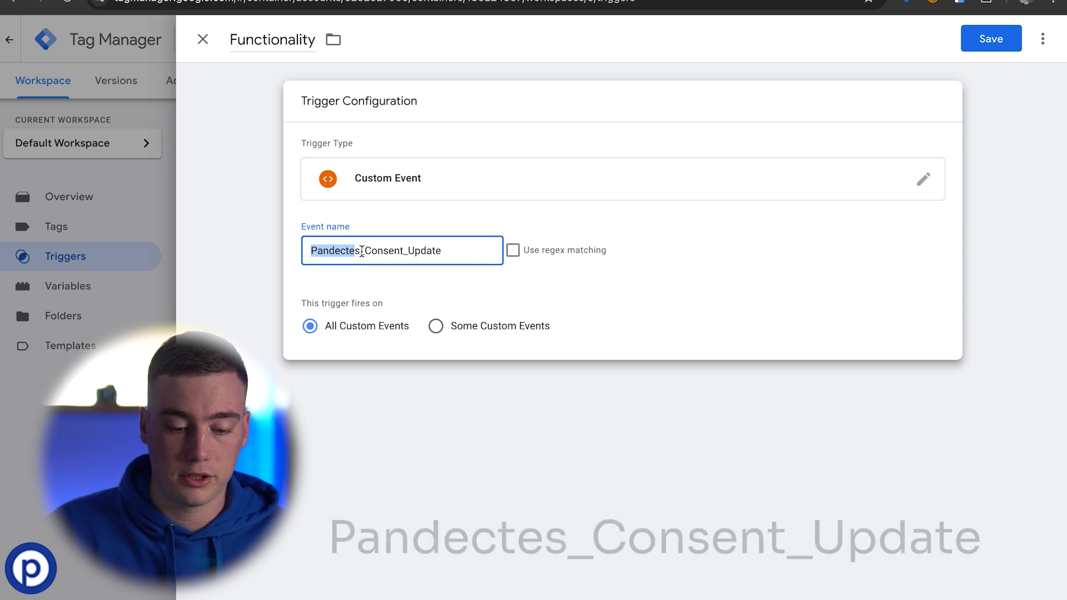
pyautogui.click(369, 251)
pyautogui.doubleClick(408, 254)
pyautogui.hotkey('ctrl', 'c')
pyautogui.click(469, 251)
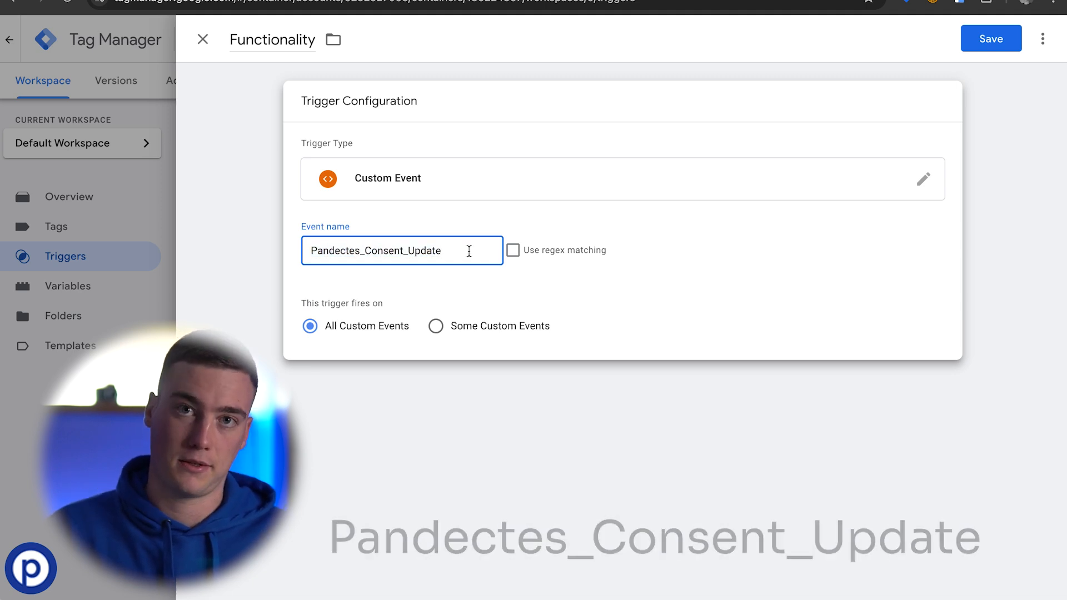
# Make the Functionality trigger fire on Some Custom Events where Functionality equals allow, and save it
pyautogui.click(468, 329)
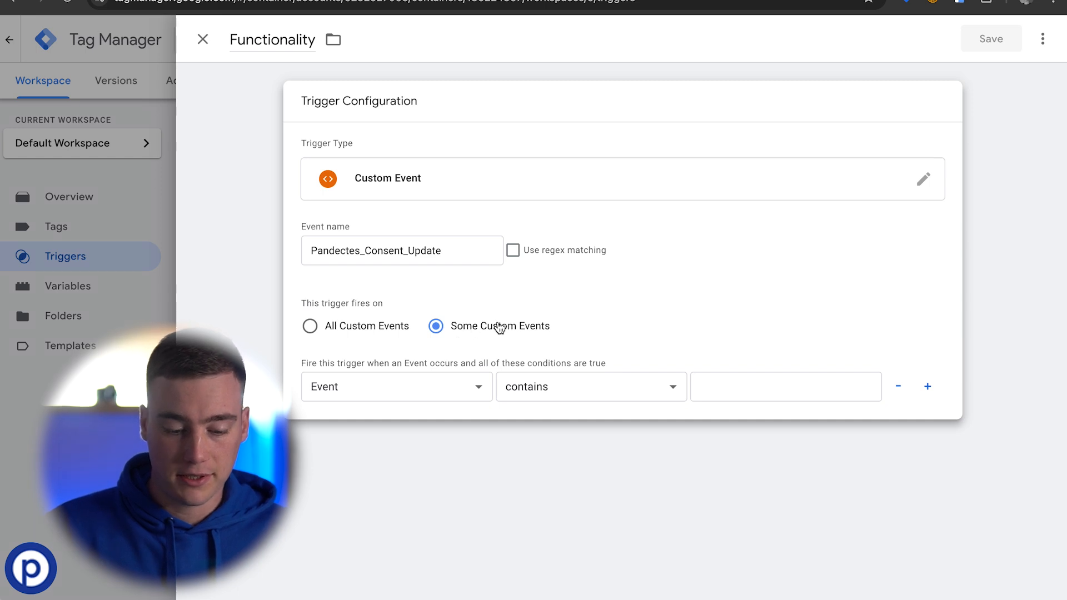
pyautogui.click(393, 385)
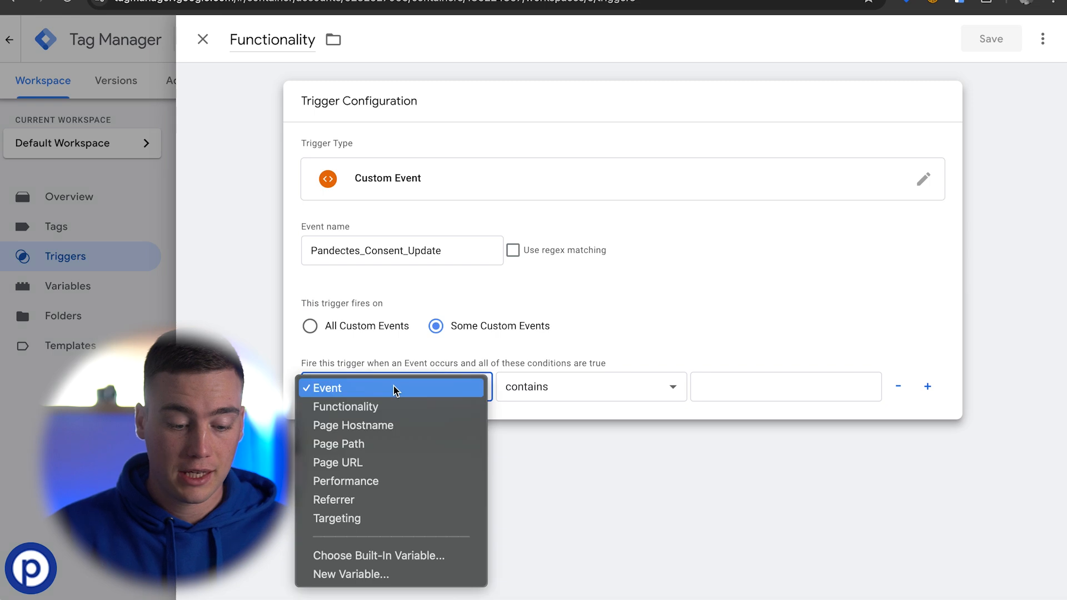
pyautogui.click(374, 406)
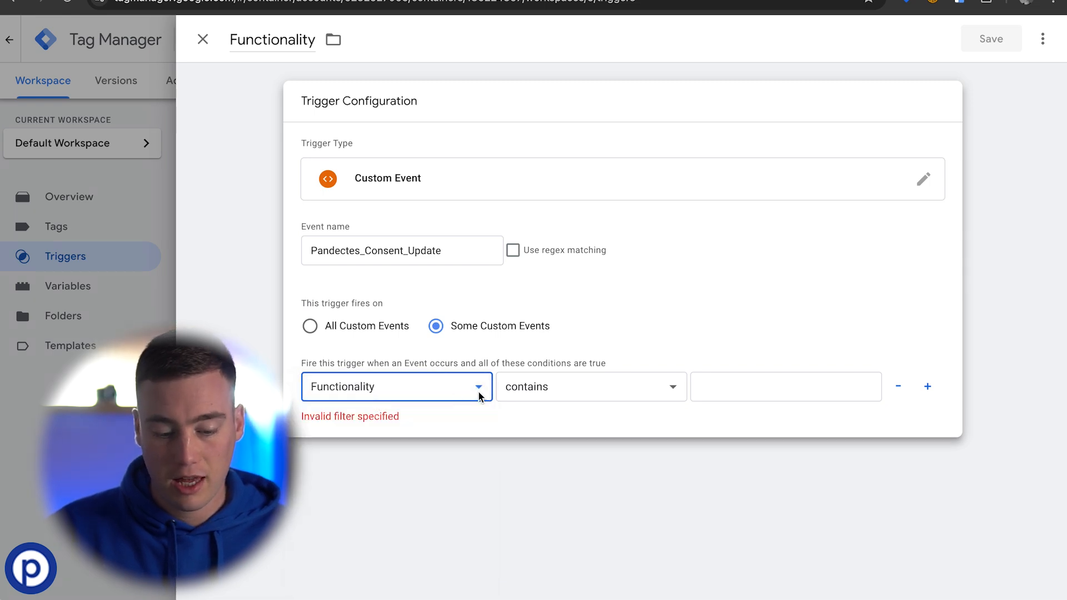
pyautogui.click(518, 382)
pyautogui.click(638, 365)
pyautogui.click(725, 387)
pyautogui.write('allow')
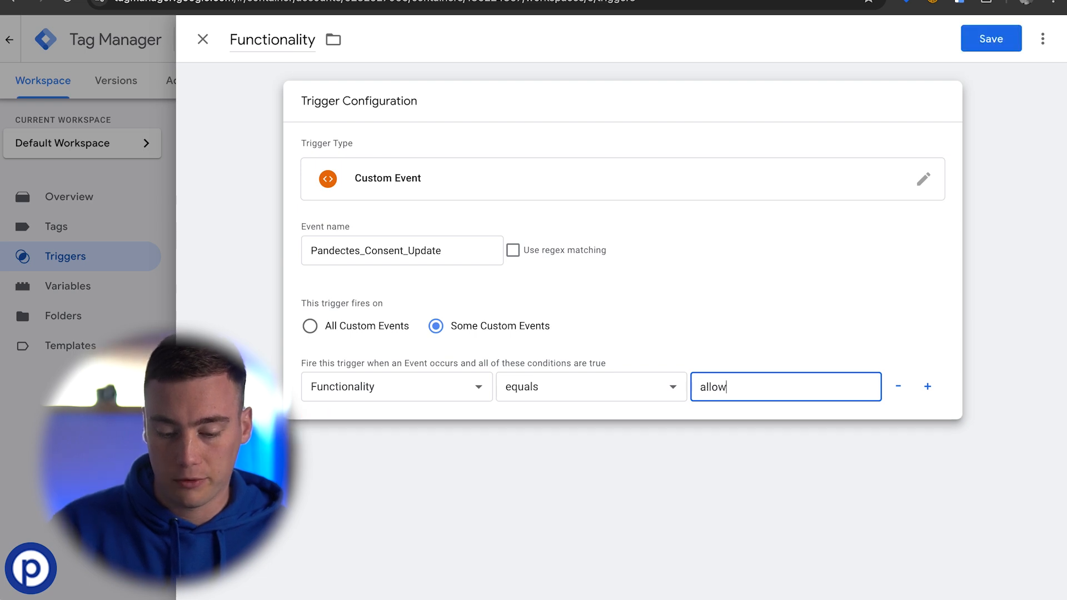
pyautogui.click(977, 40)
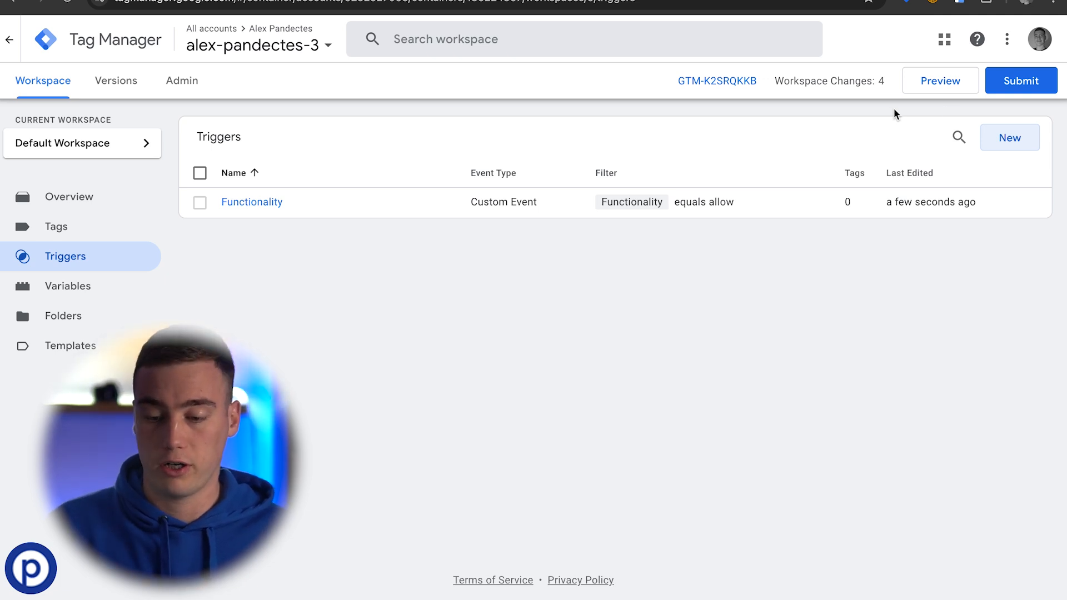
# Create a second trigger in the container and name it Performance
pyautogui.click(1009, 143)
pyautogui.click(280, 40)
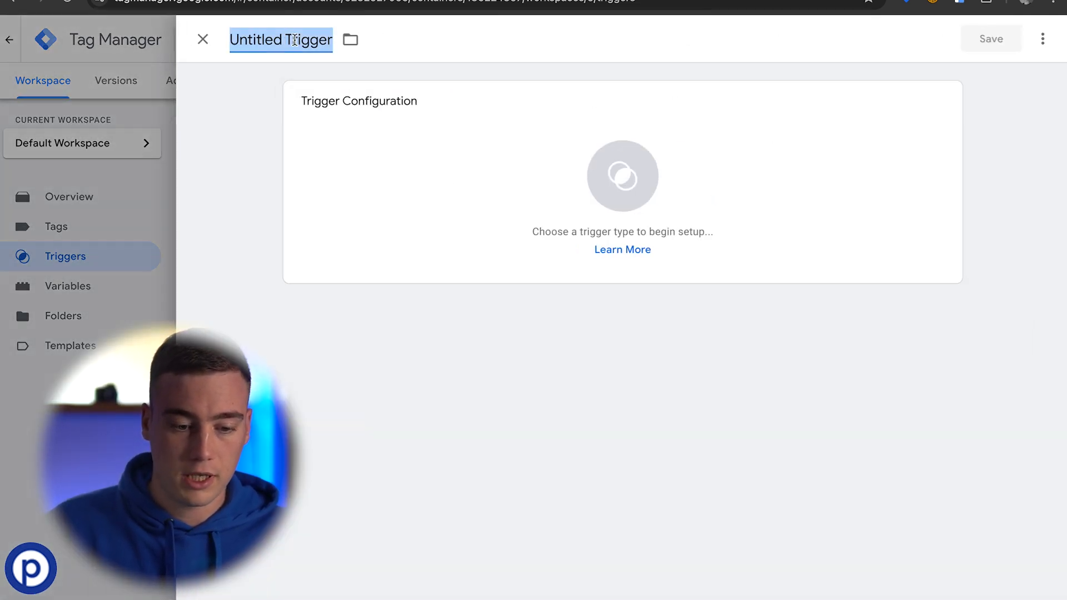
pyautogui.write('Perf')
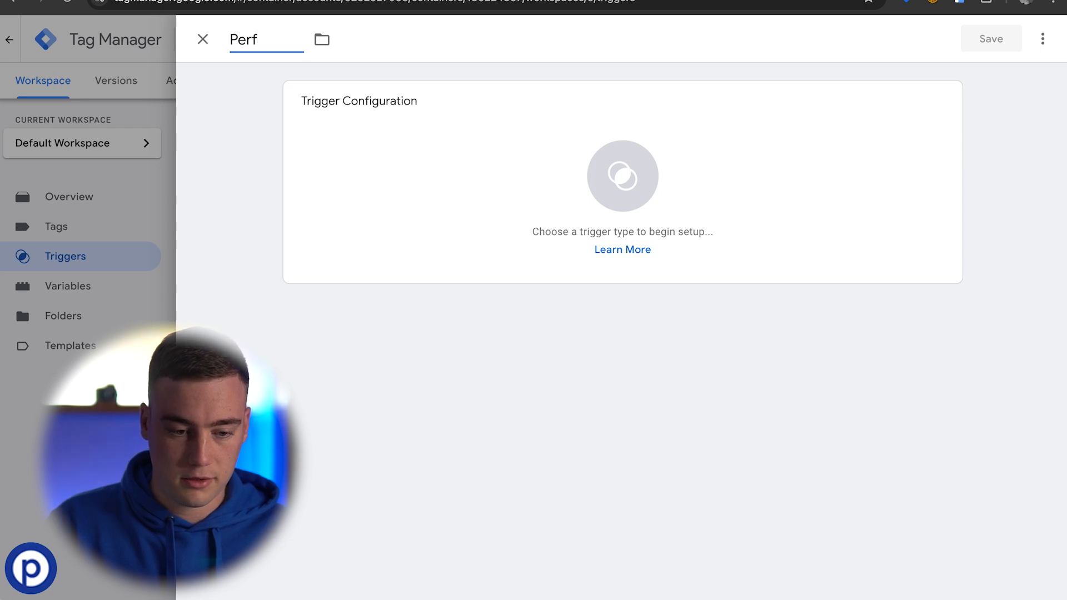
pyautogui.write('ermance')
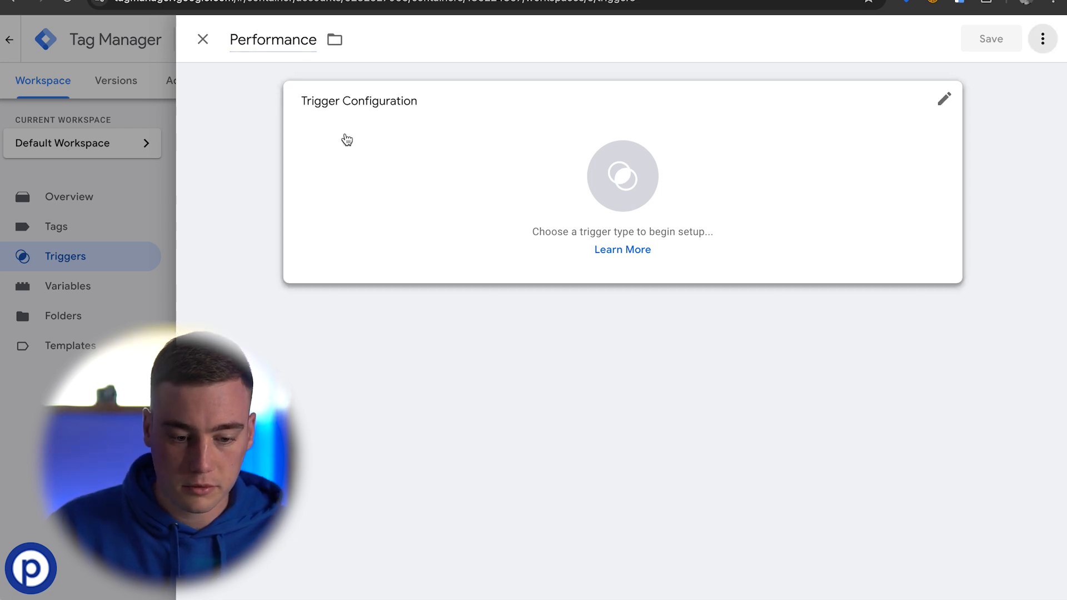
# Set the Performance trigger's type to Custom Event with the event name Pandectes_Consent_Update
pyautogui.click(366, 167)
pyautogui.scroll(-5, 633, 240)
pyautogui.click(665, 411)
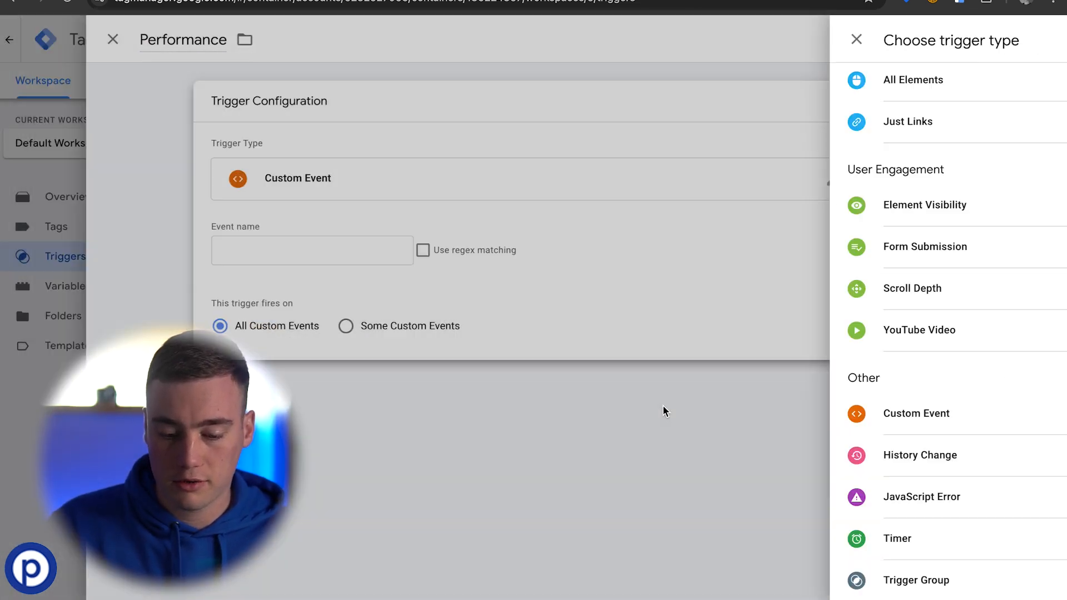
pyautogui.click(398, 255)
pyautogui.hotkey('ctrl', 'v')
pyautogui.doubleClick(398, 256)
pyautogui.hotkey('ctrl', 'c')
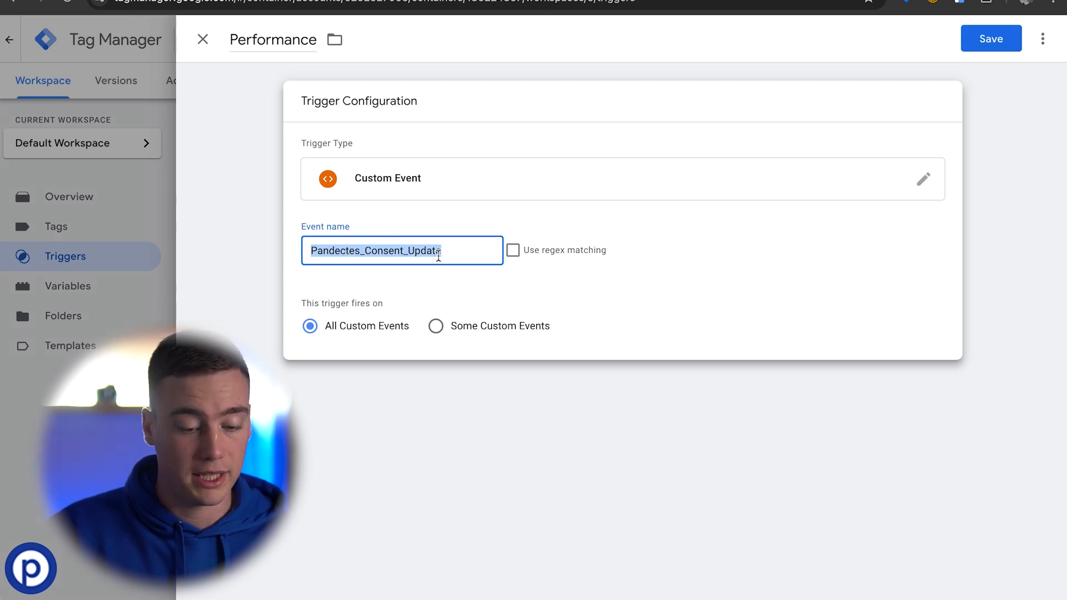
pyautogui.click(452, 299)
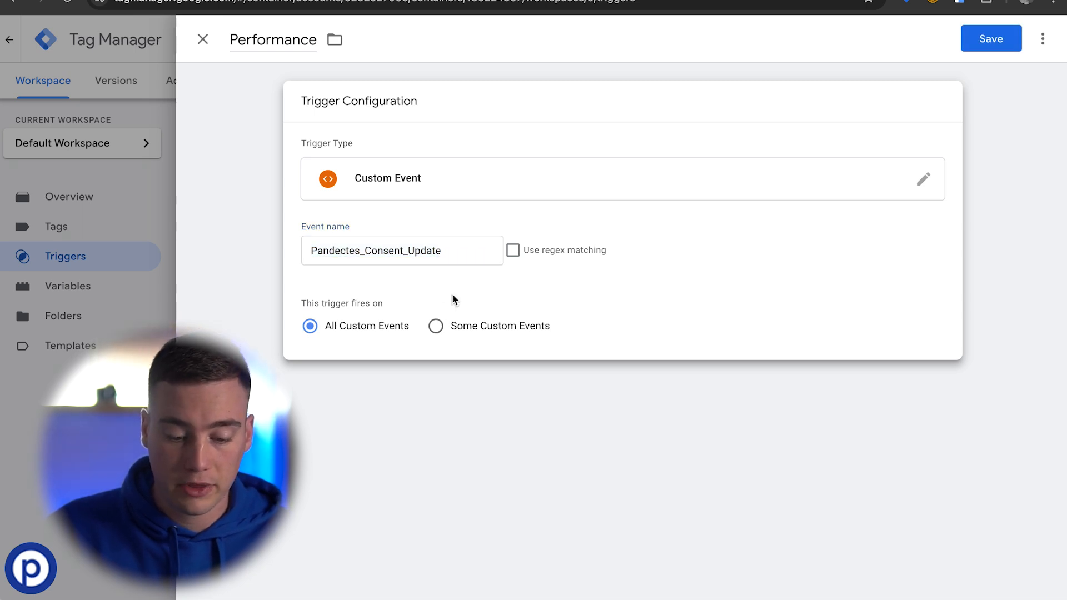
# Make the Performance trigger fire on Some Custom Events where Performance equals allow, and save it
pyautogui.click(445, 333)
pyautogui.click(437, 379)
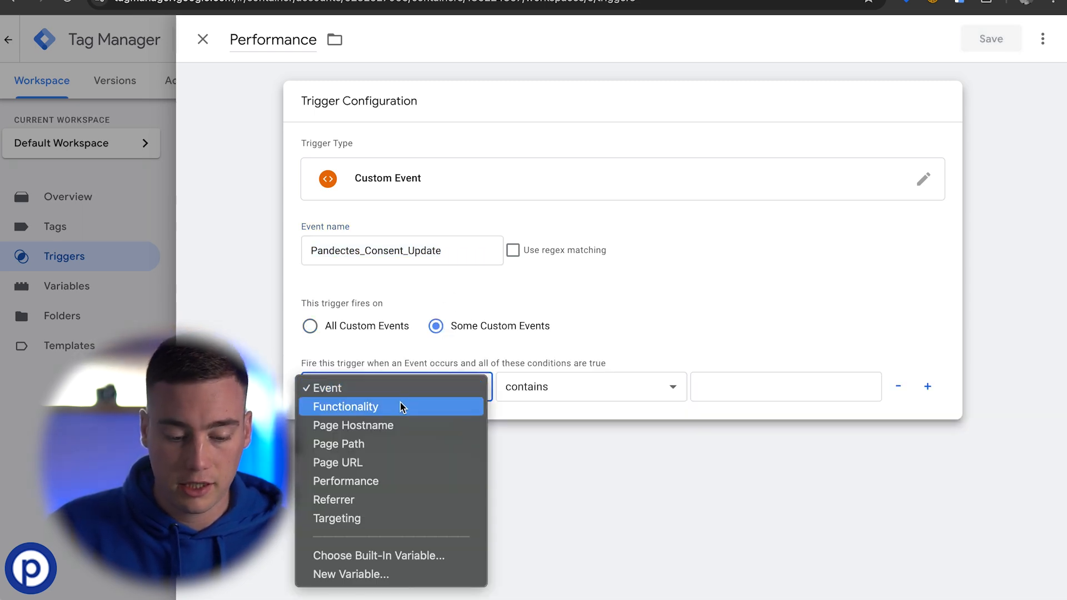
pyautogui.click(348, 488)
pyautogui.click(550, 391)
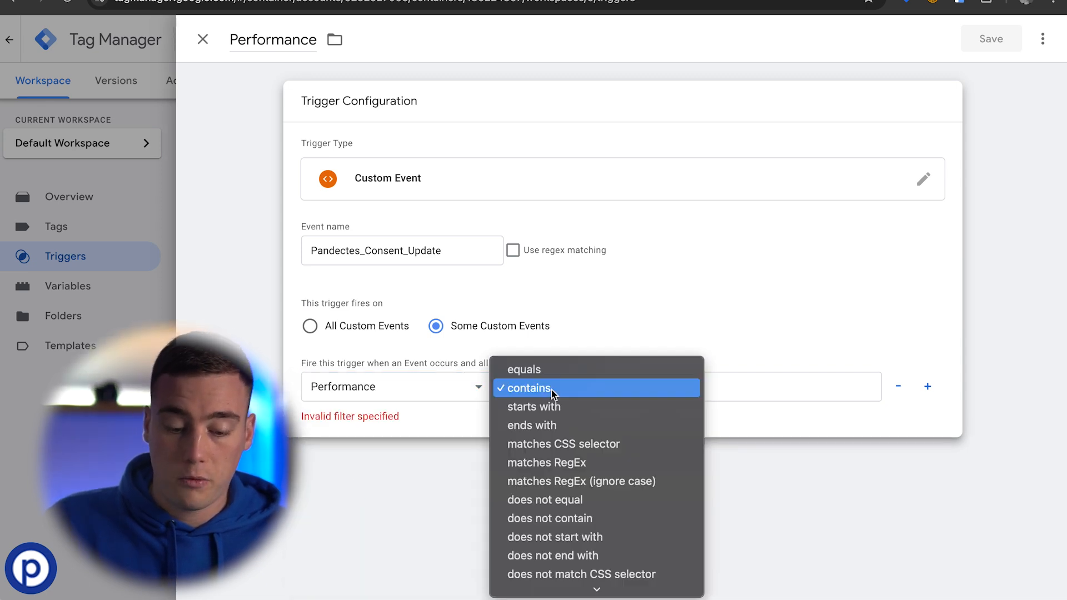
pyautogui.click(549, 371)
pyautogui.click(754, 398)
pyautogui.write('a')
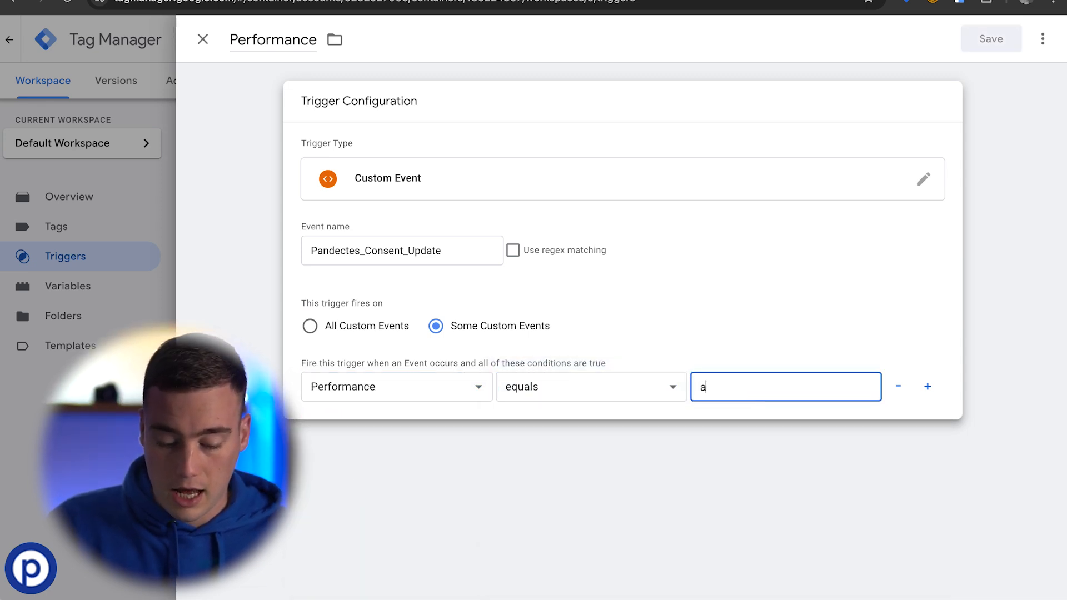
pyautogui.write('llow')
pyautogui.click(963, 48)
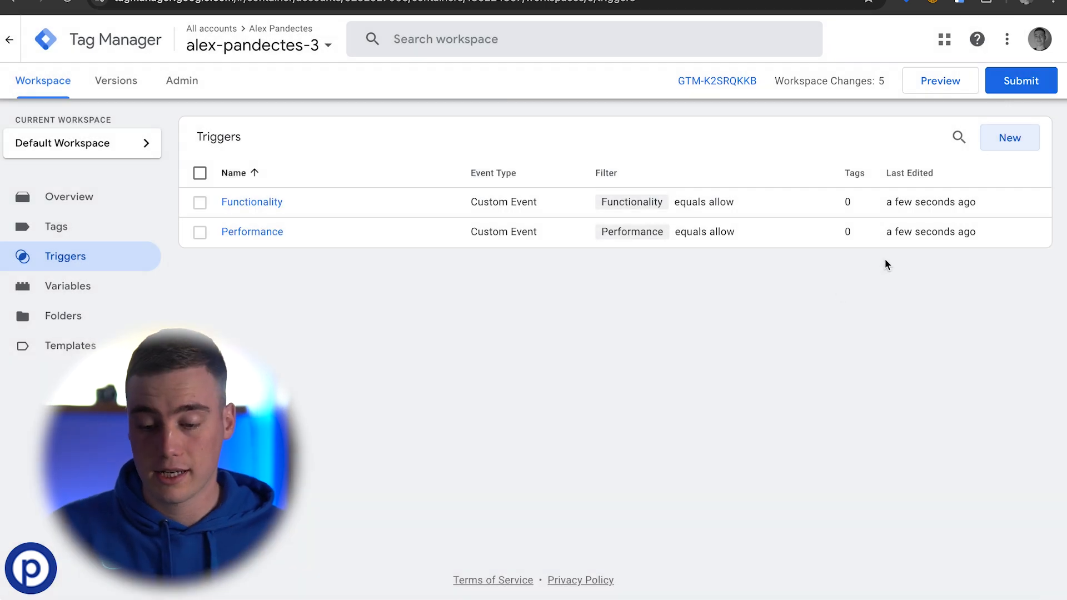
# Create a third trigger in the container and name it Targeting
pyautogui.click(1003, 139)
pyautogui.click(279, 35)
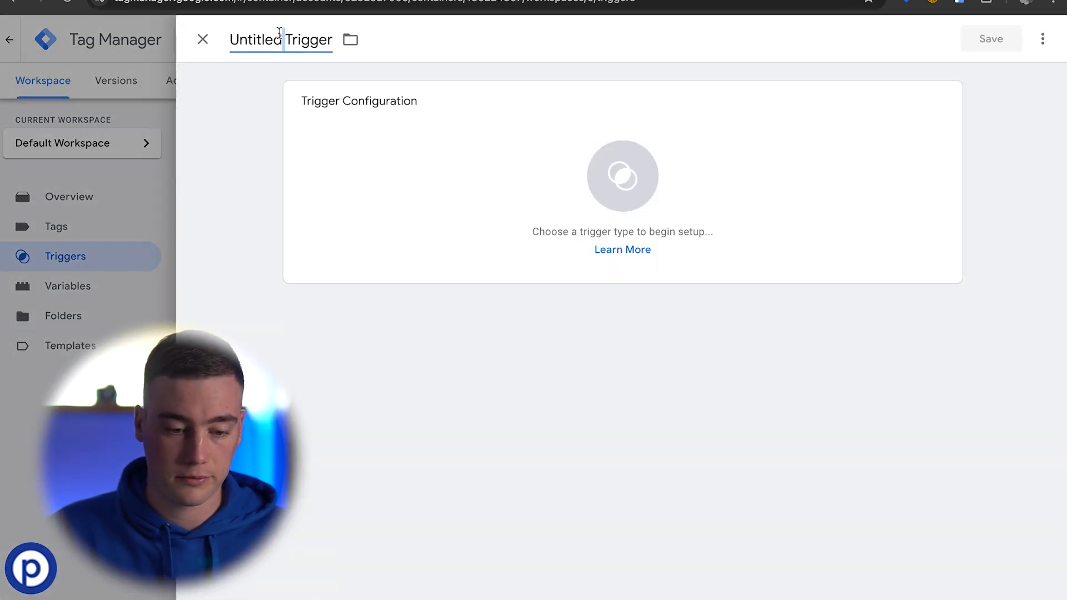
pyautogui.hotkey('ctrl', 'a')
pyautogui.write('Targeting')
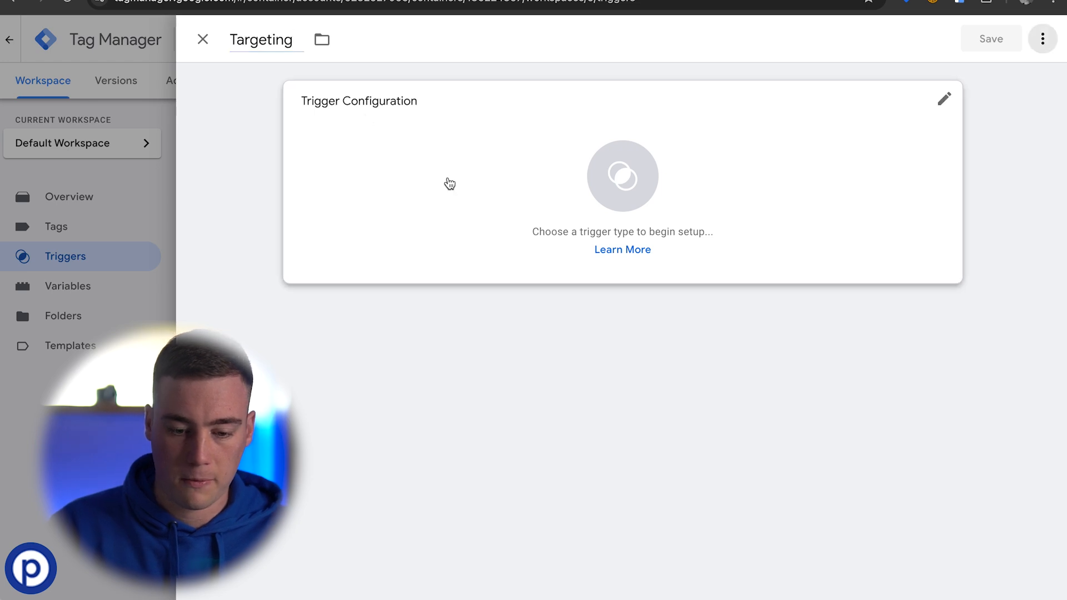
# Set the Targeting trigger's type to Custom Event with the event name Pandectes_Consent_Update
pyautogui.click(448, 181)
pyautogui.scroll(-3, 728, 466)
pyautogui.scroll(-2, 706, 483)
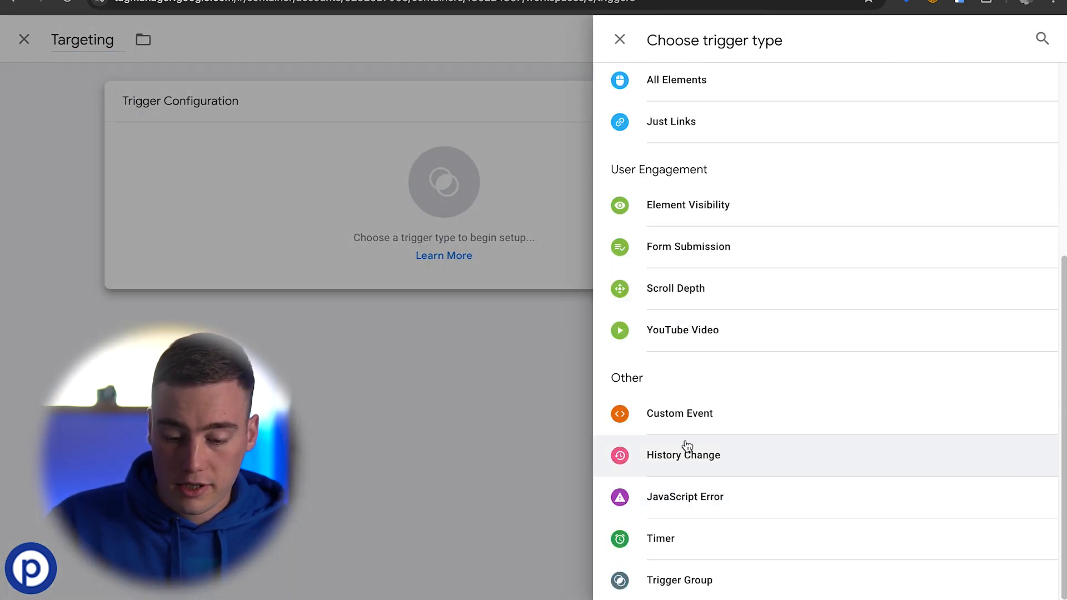
pyautogui.click(680, 412)
pyautogui.click(346, 240)
pyautogui.hotkey('ctrl', 'v')
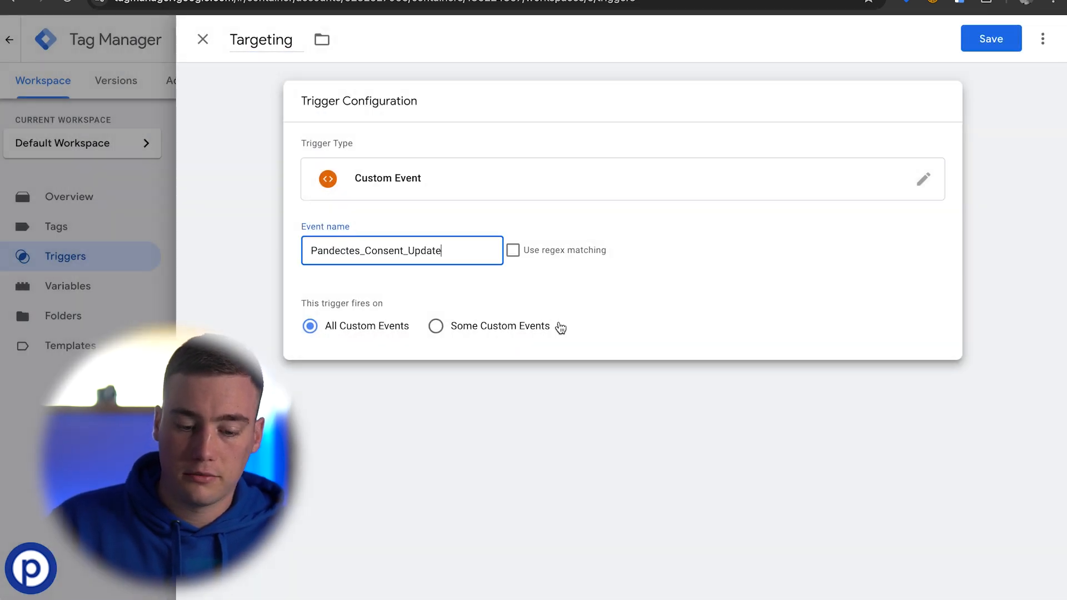
# Make the Targeting trigger fire on Some Custom Events where Targeting equals allow, and save it
pyautogui.click(436, 328)
pyautogui.click(389, 387)
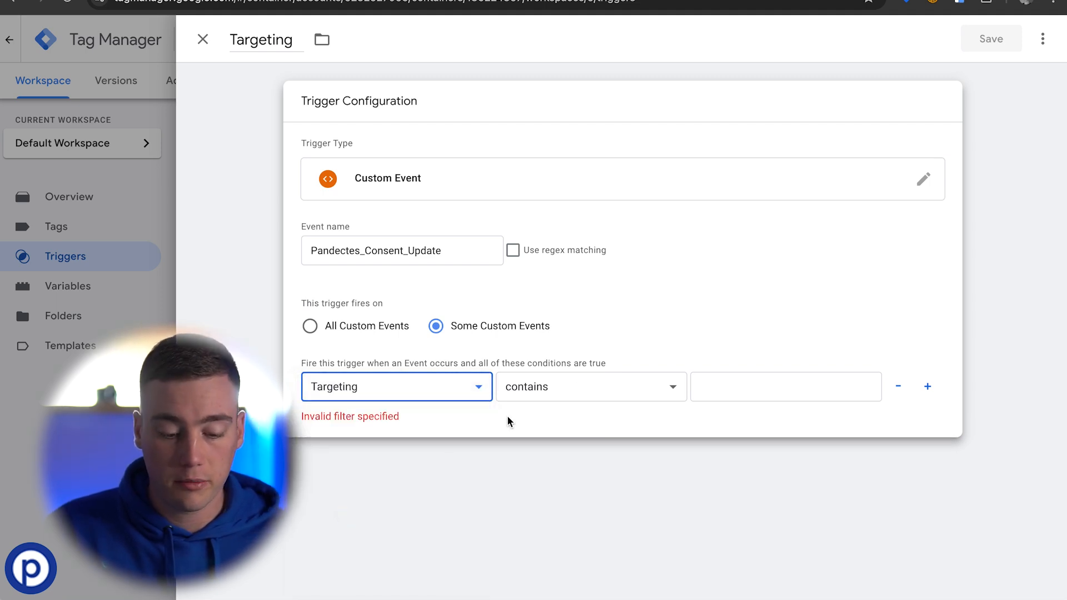
pyautogui.click(567, 388)
pyautogui.click(555, 372)
pyautogui.click(768, 379)
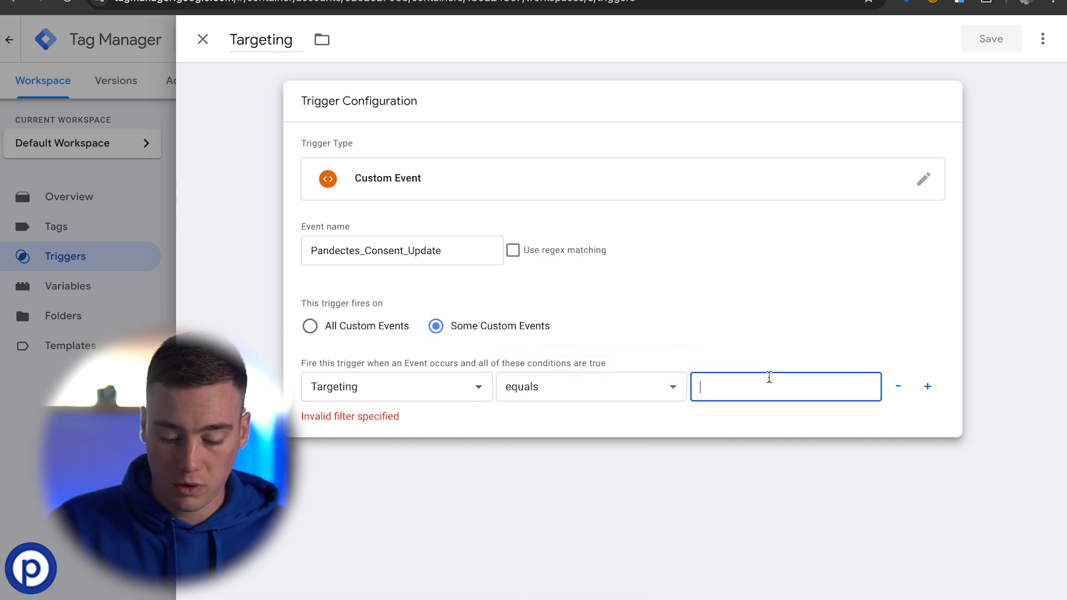
pyautogui.write('allow')
pyautogui.click(991, 42)
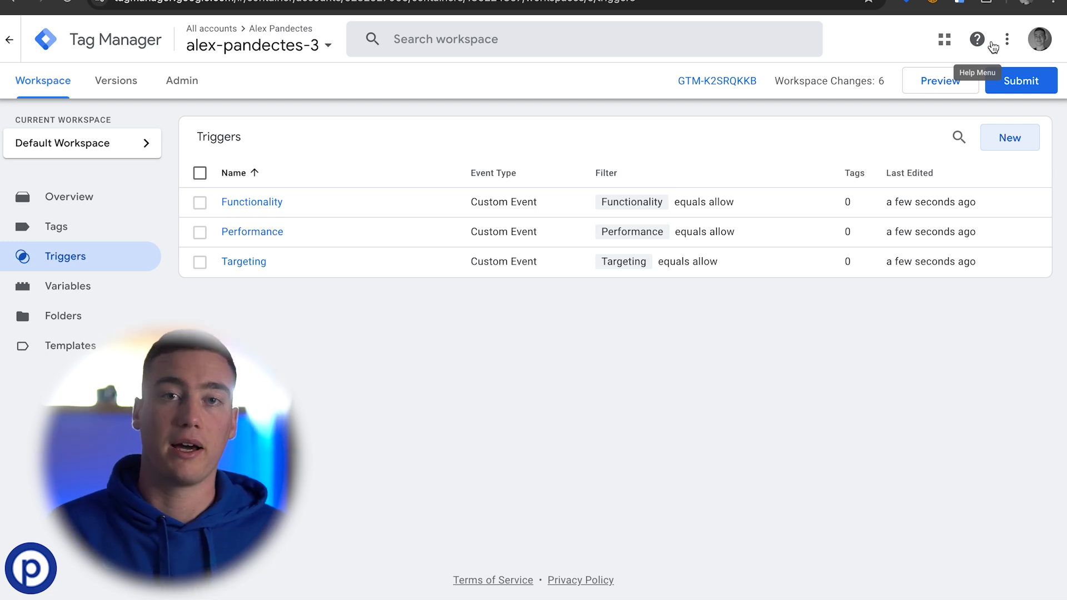
# Assign the Performance trigger as the firing trigger of the tag "Our test tag" and save the tag
pyautogui.click(82, 227)
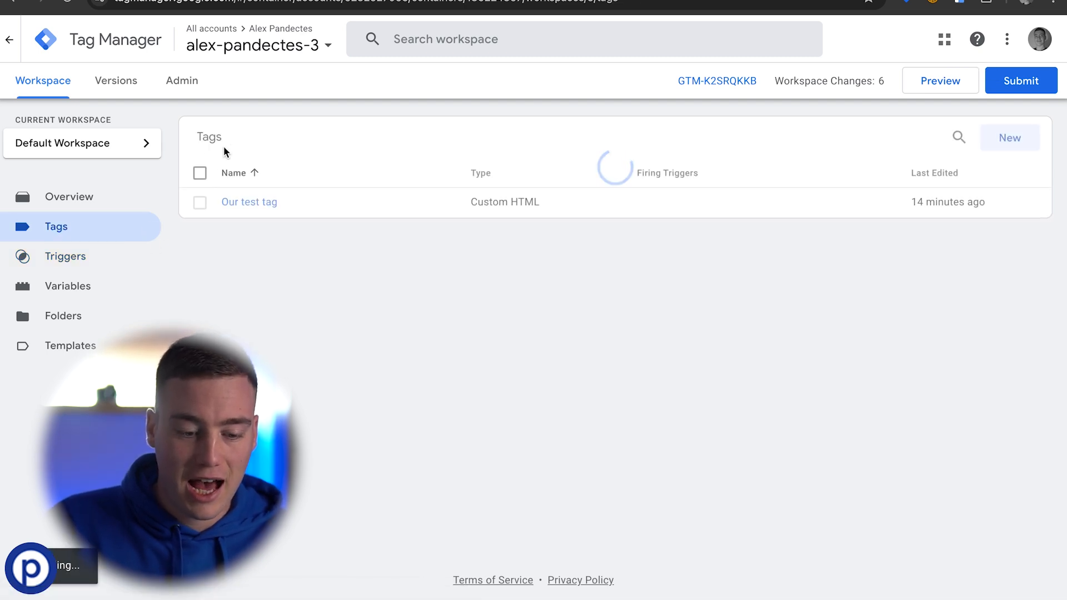
pyautogui.click(270, 205)
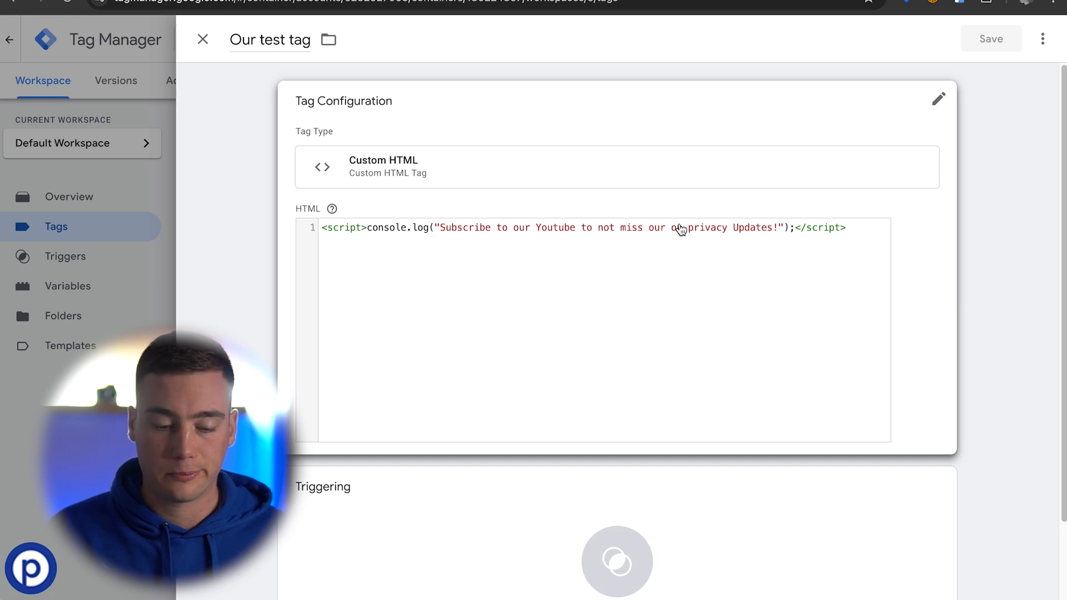
pyautogui.scroll(-2, 584, 389)
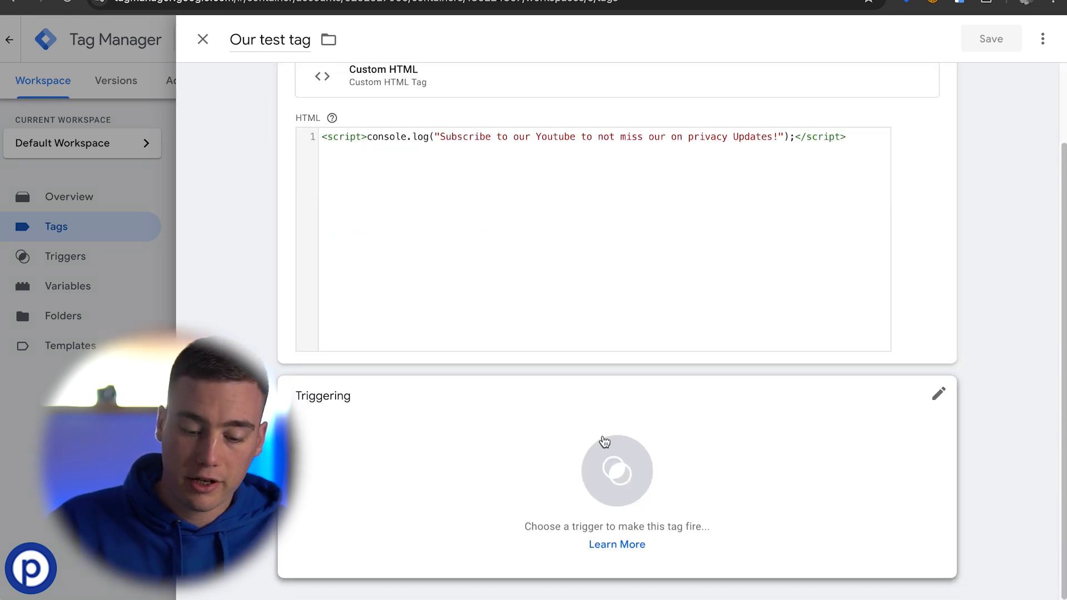
pyautogui.click(560, 443)
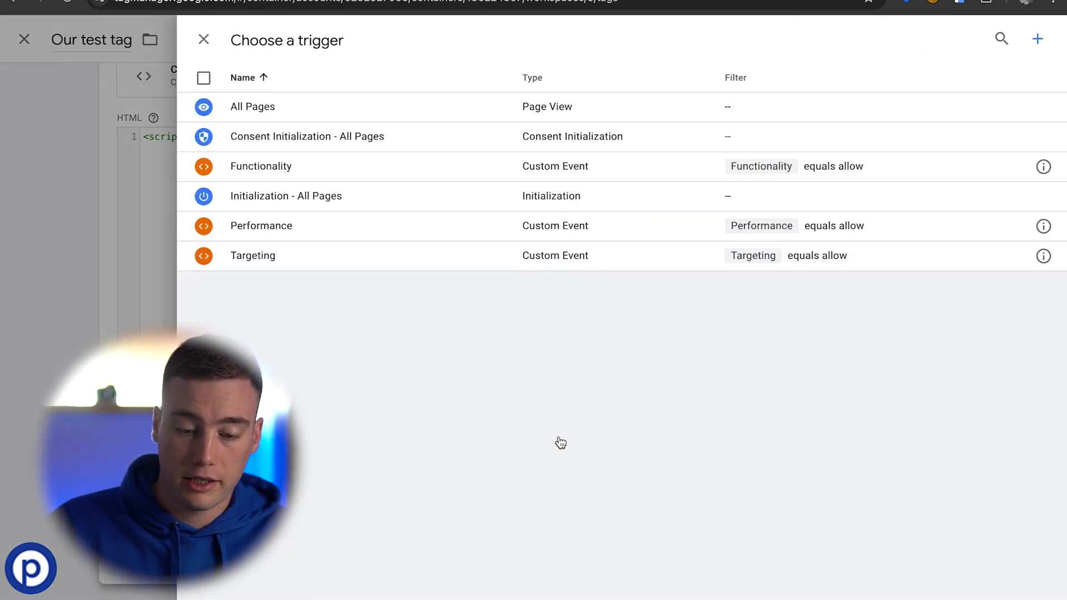
pyautogui.click(280, 228)
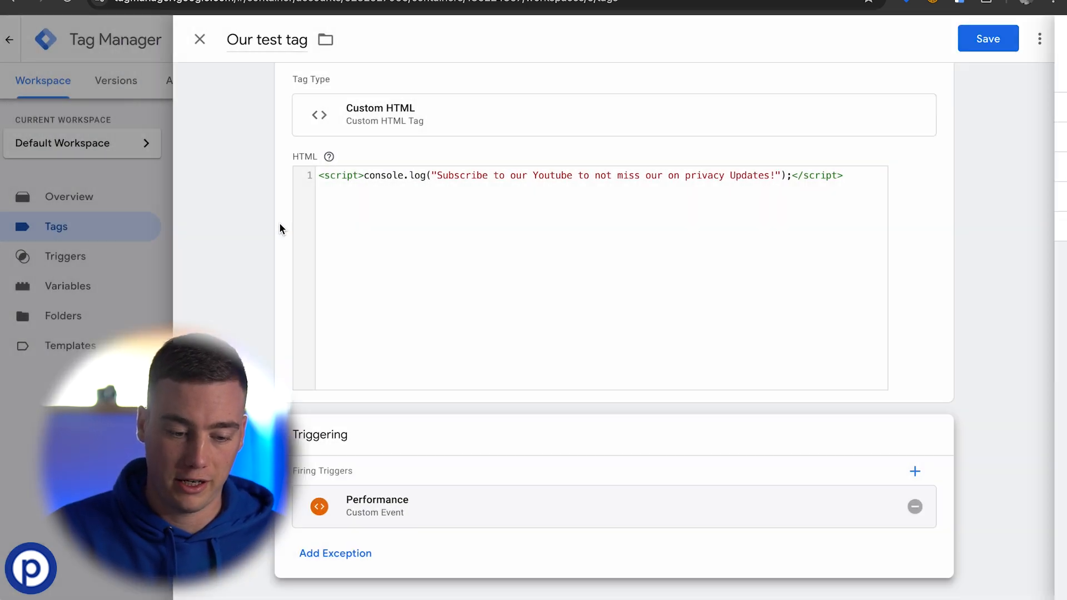
pyautogui.click(977, 41)
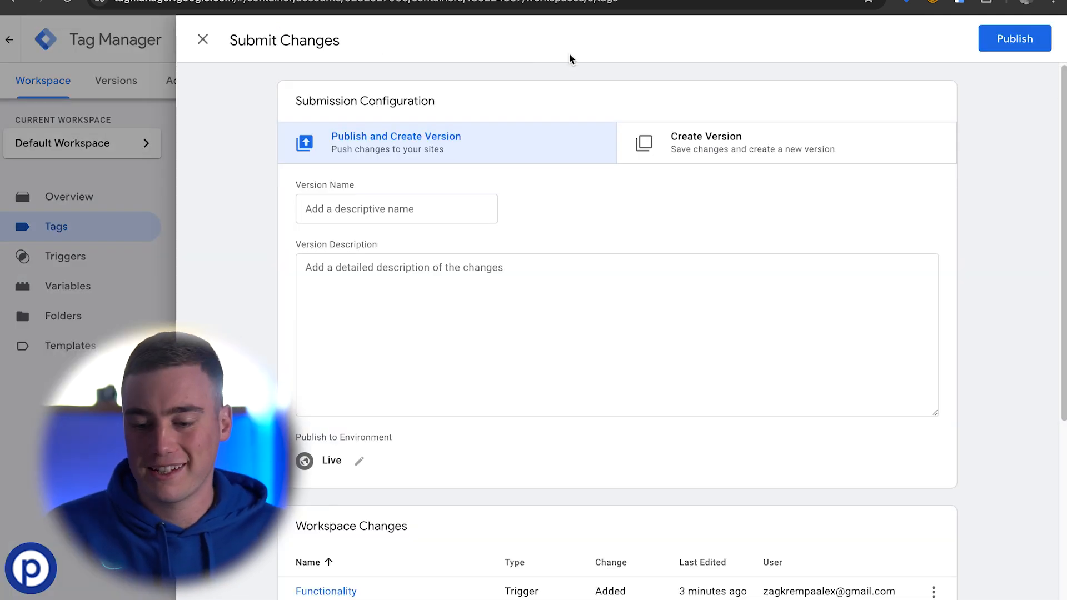
# Publish the workspace changes to Live under the version name "Pandectes consent setup" and return to the workspace
pyautogui.click(1022, 40)
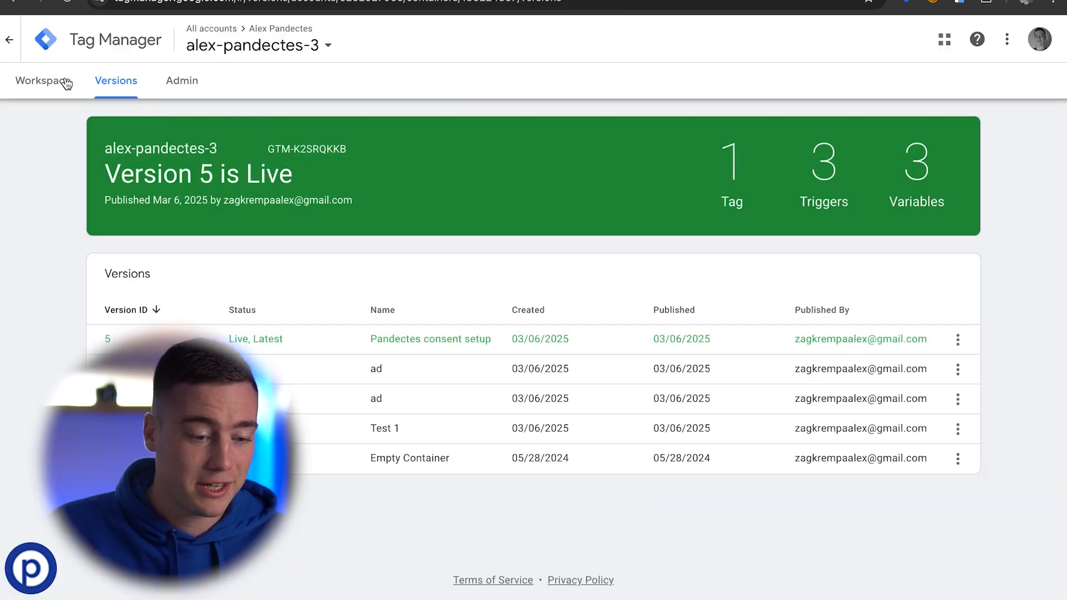
pyautogui.click(64, 81)
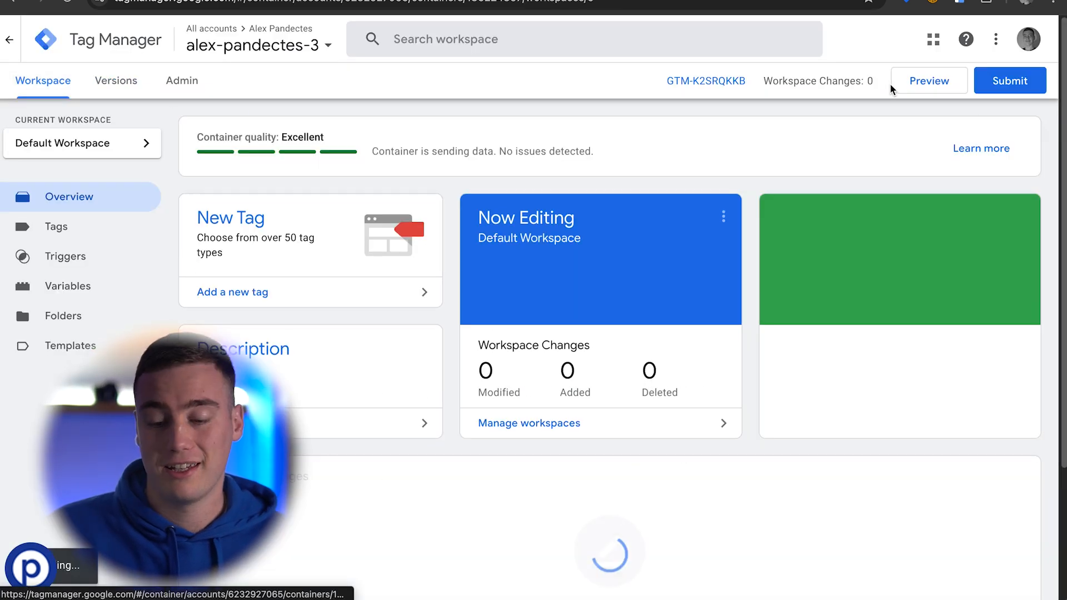
# Switch to the Pandectes demo storefront and open the browser's developer console beside the page
pyautogui.click(918, 93)
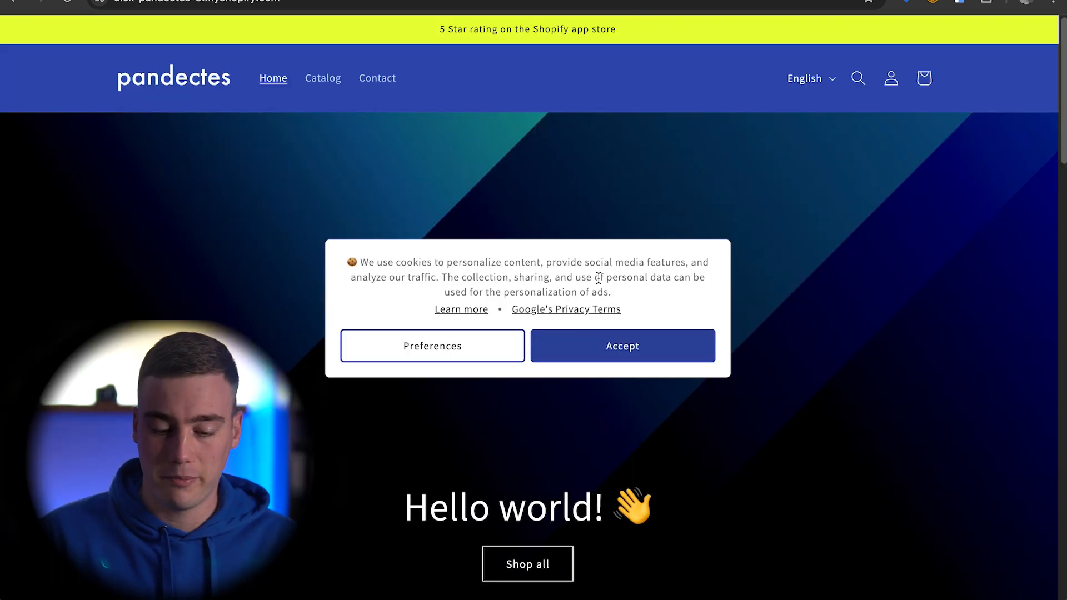
pyautogui.press('alt+super+j')
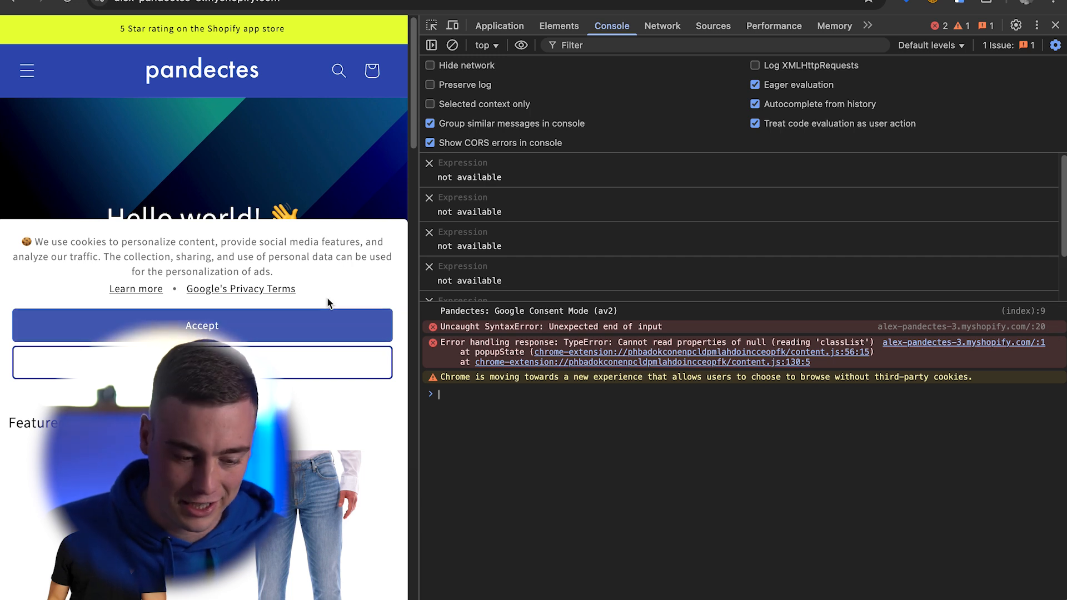
# Allow only performance cookies in the storefront's consent preferences, save them, and check the console for the test tag's message
pyautogui.click(317, 326)
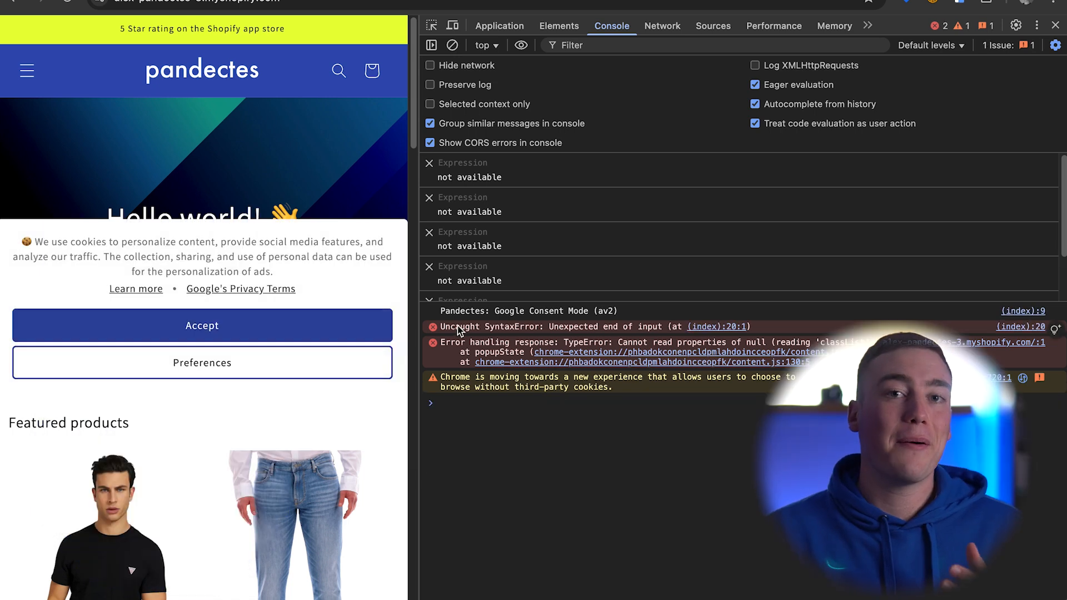
pyautogui.click(296, 368)
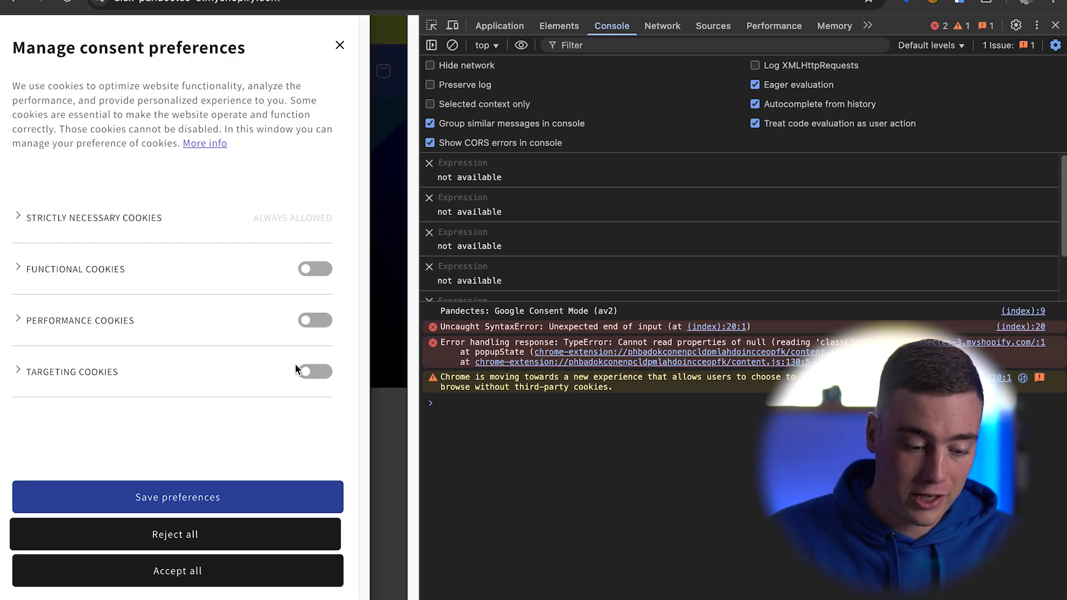
pyautogui.click(315, 321)
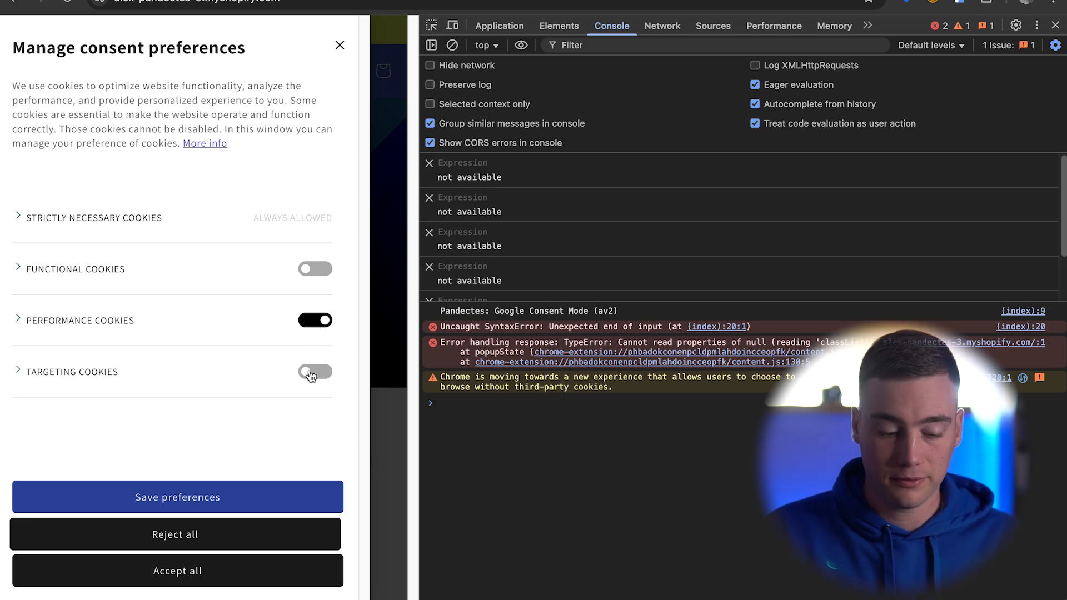
pyautogui.click(205, 496)
pyautogui.scroll(-10, 202, 495)
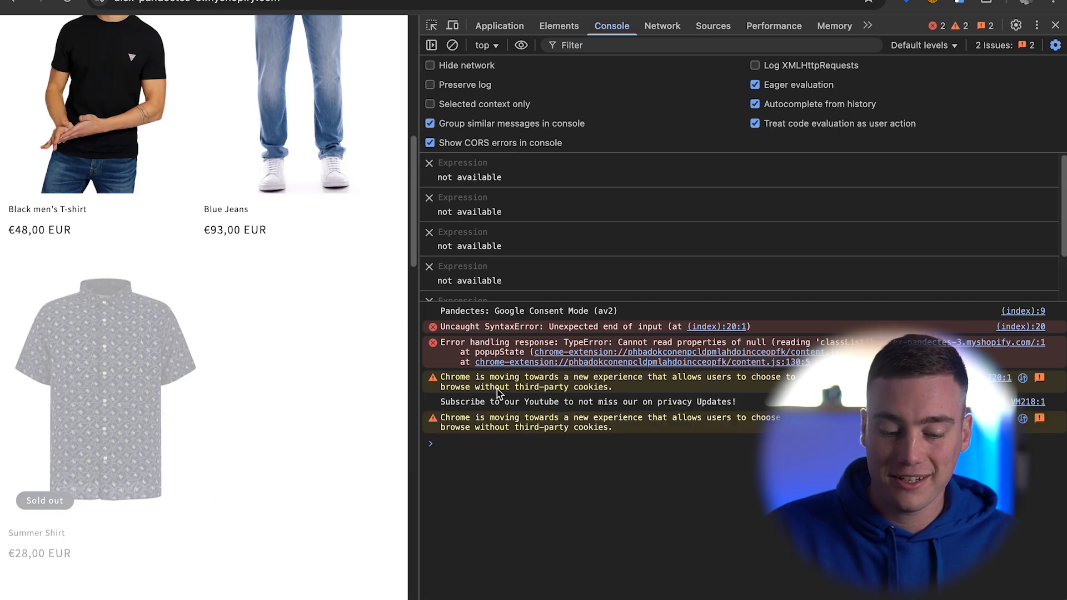
pyautogui.tripleClick(675, 402)
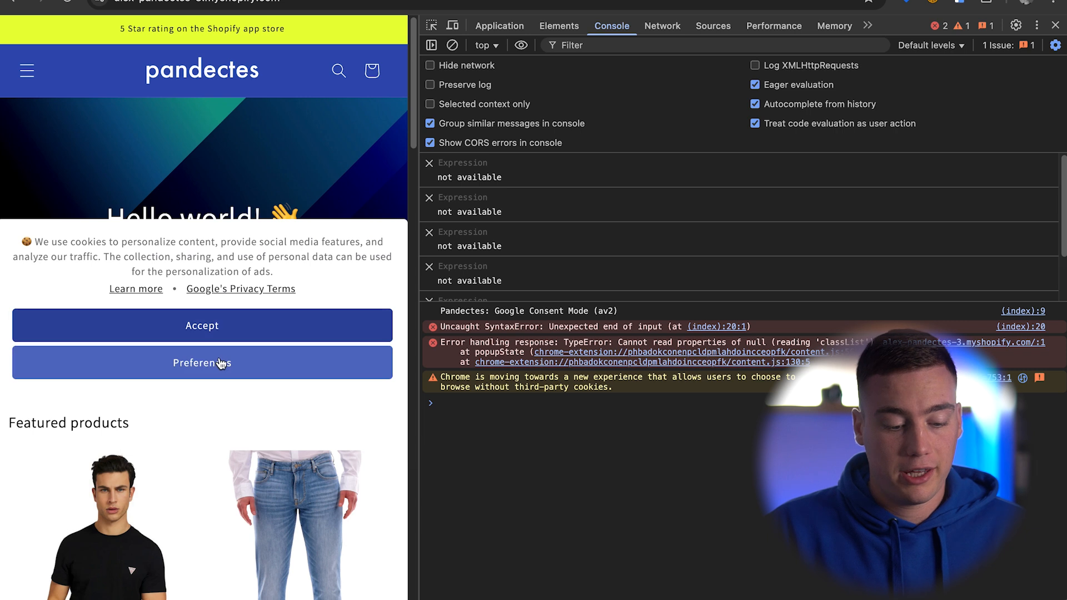
# In the fresh consent banner's preferences, allow functional and targeting cookies, leave performance cookies off, and save the choice
pyautogui.click(221, 360)
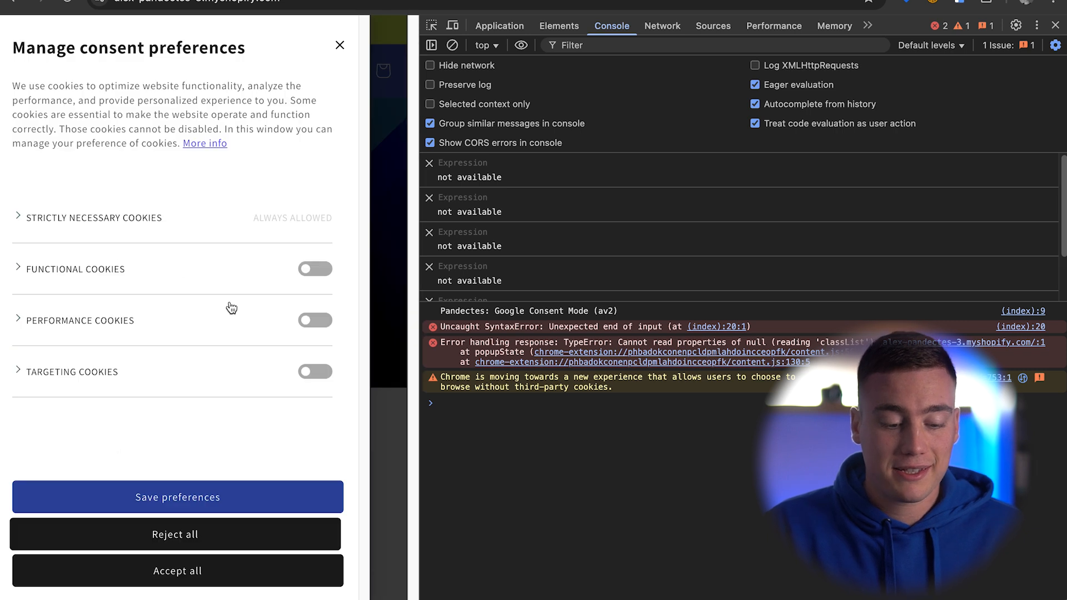
pyautogui.click(315, 270)
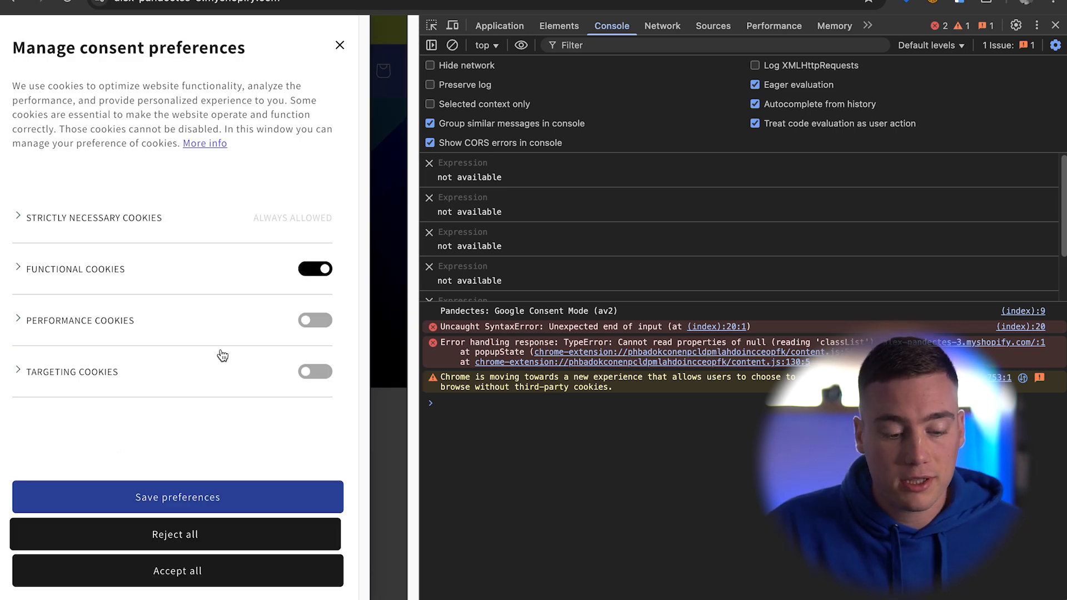
pyautogui.click(314, 373)
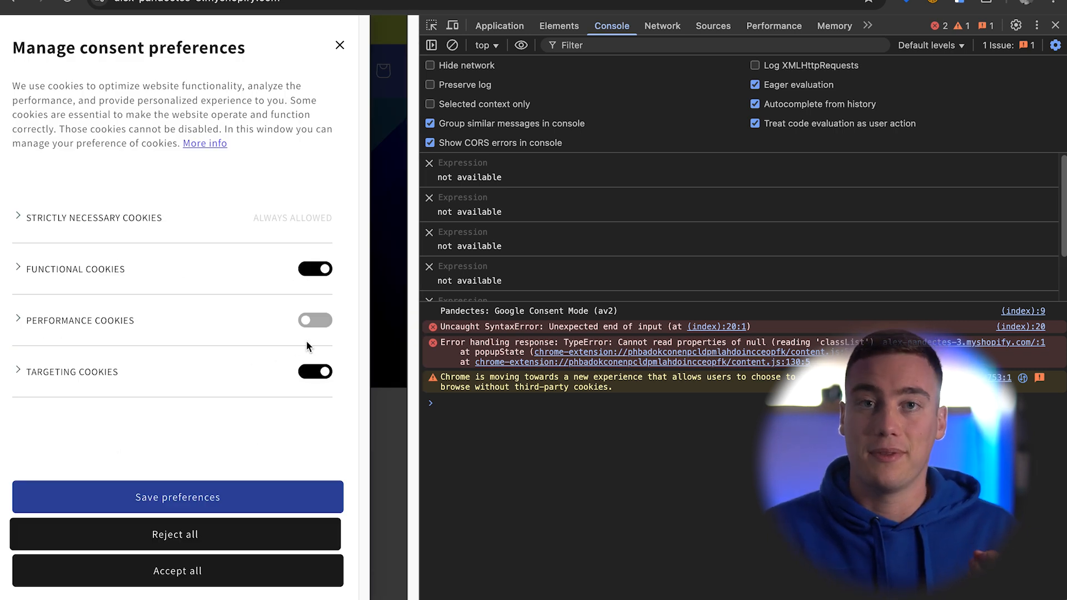
pyautogui.click(176, 489)
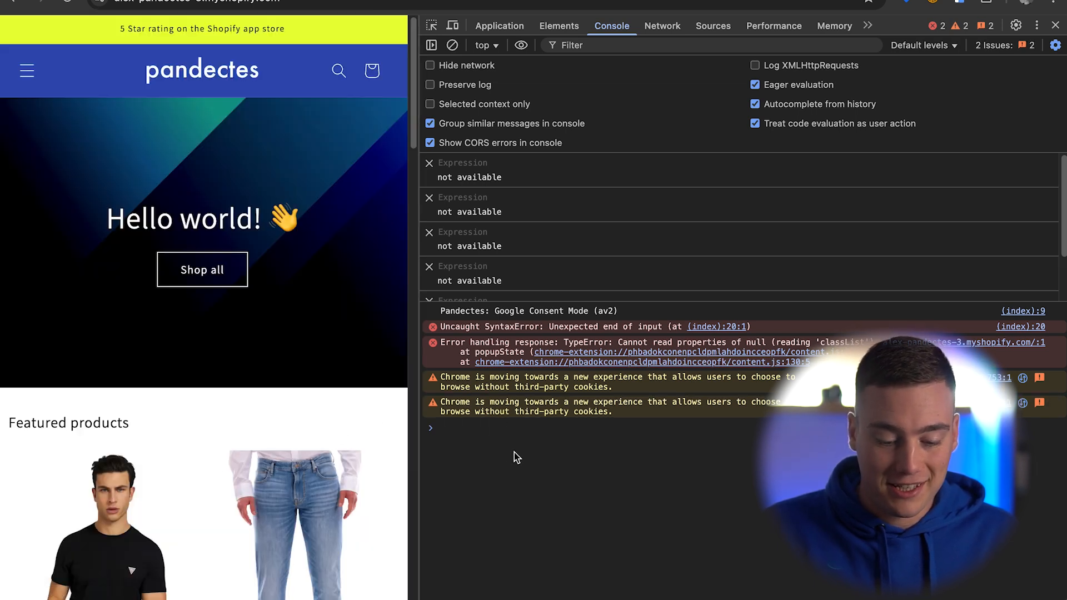